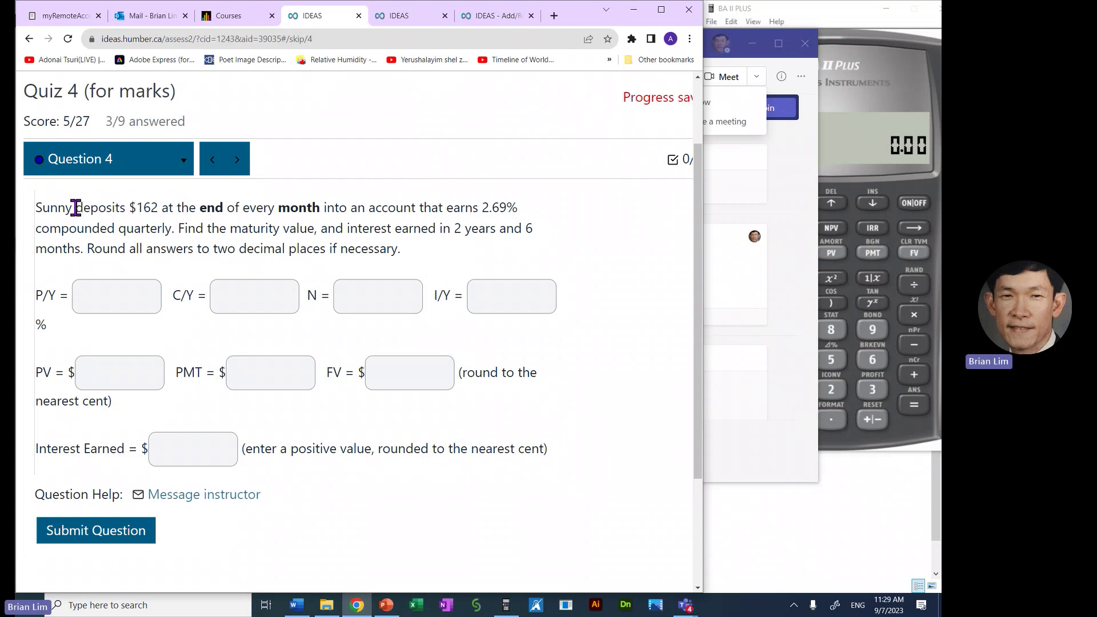
Step: Highlight the $162 deposit, monthly payments, quarterly compounding and interest-earned unknown in Question 4
drag(76, 207, 175, 229)
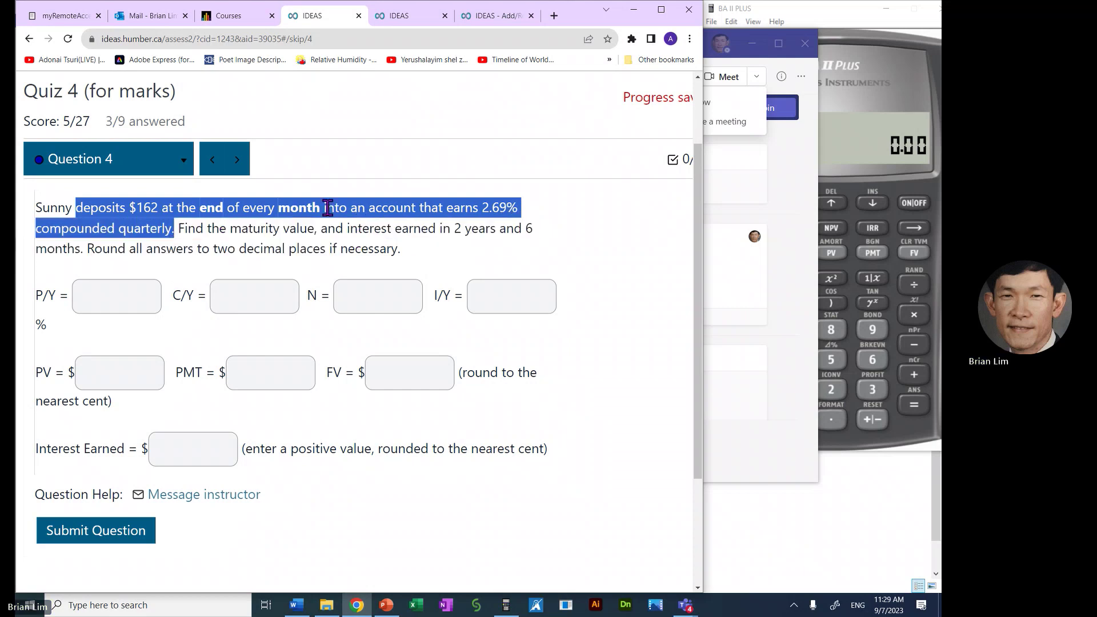
click(309, 211)
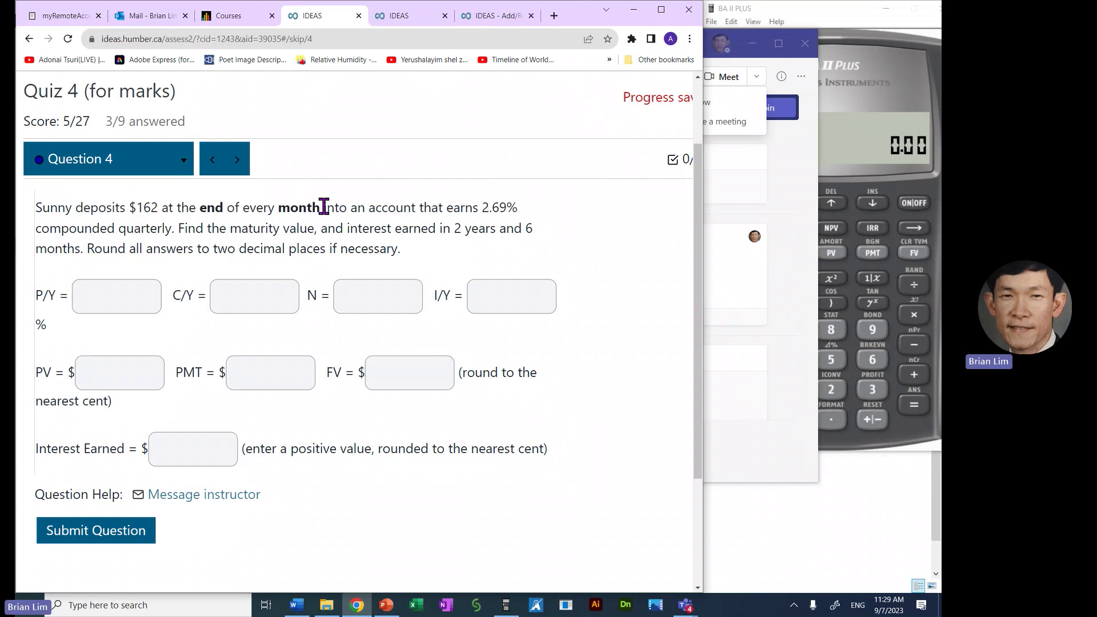
drag(322, 208, 35, 232)
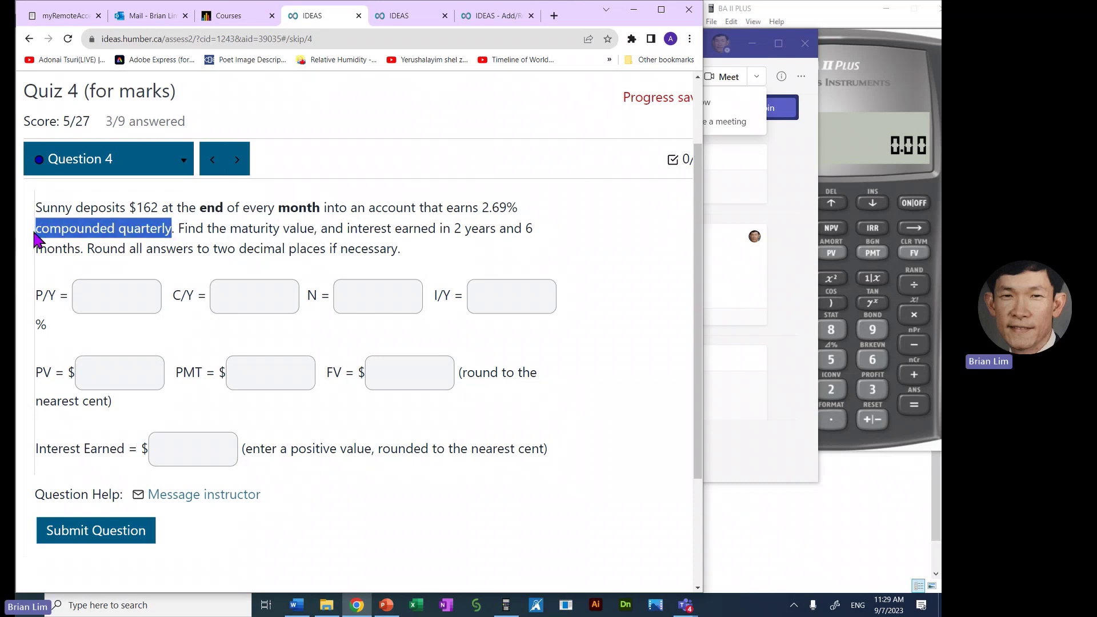
click(568, 231)
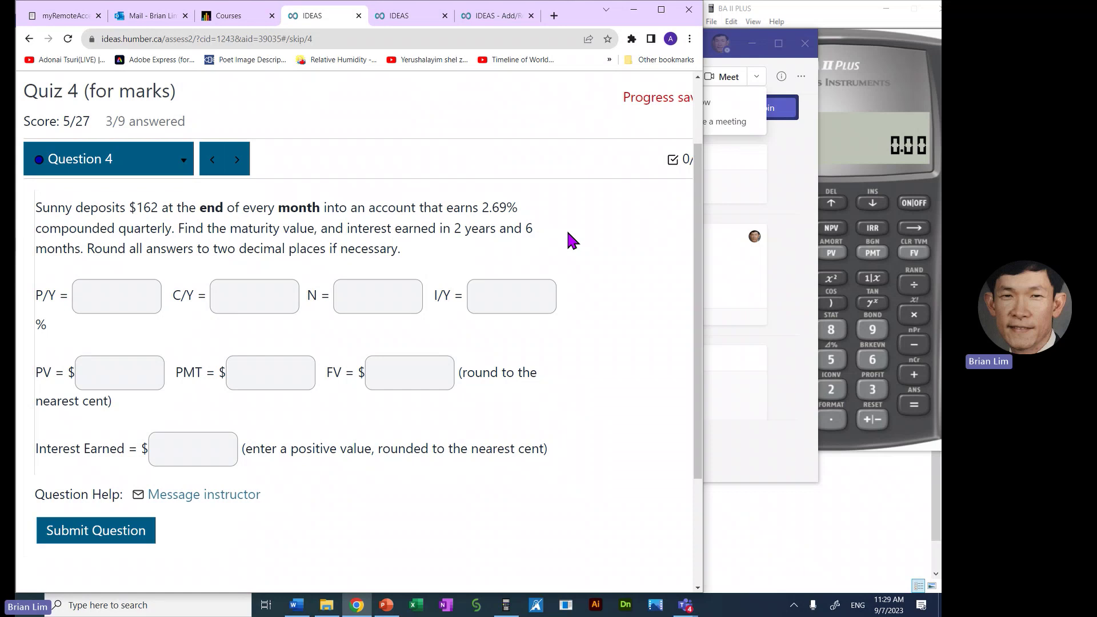
drag(179, 228, 439, 233)
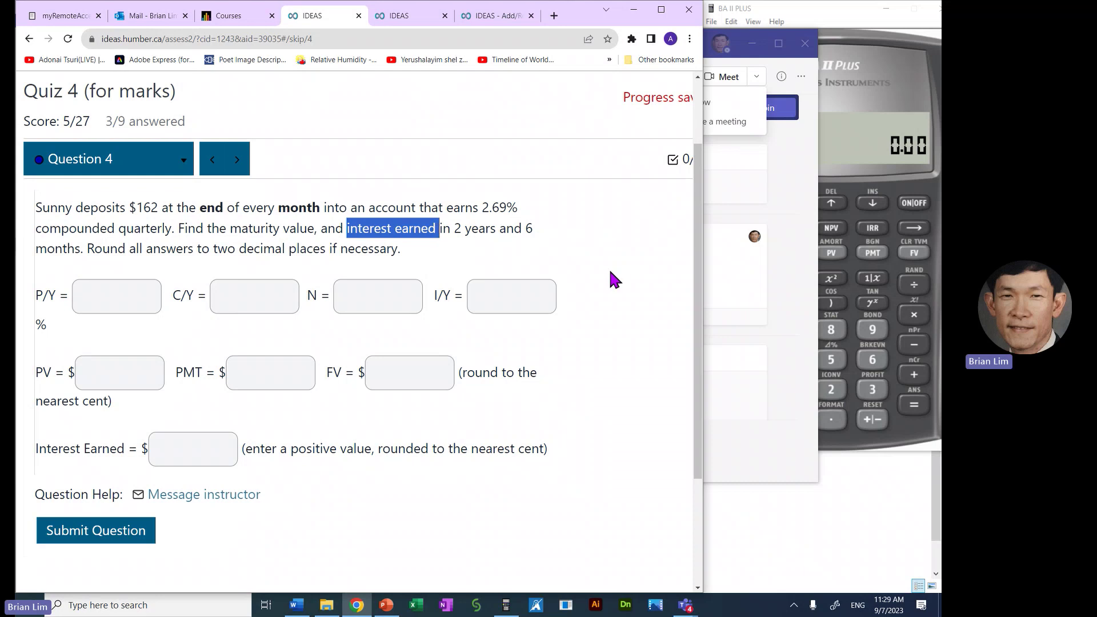
click(610, 273)
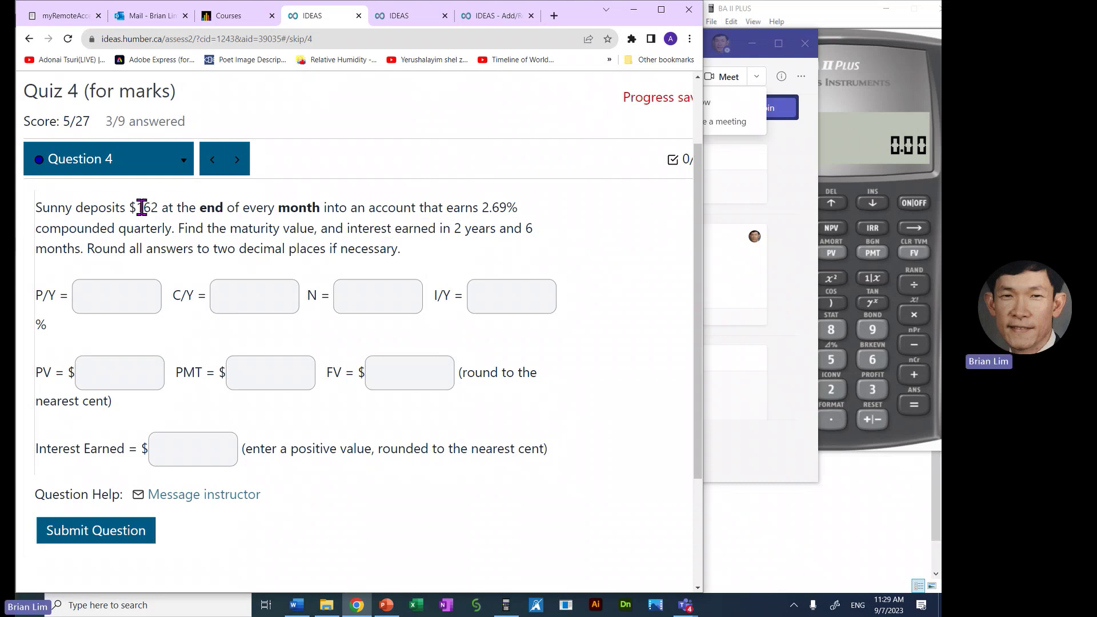
drag(137, 206, 156, 209)
Step: Enter PMT -162, P/Y 12 and I/Y 2.69 in the Question 4 answers
click(287, 371)
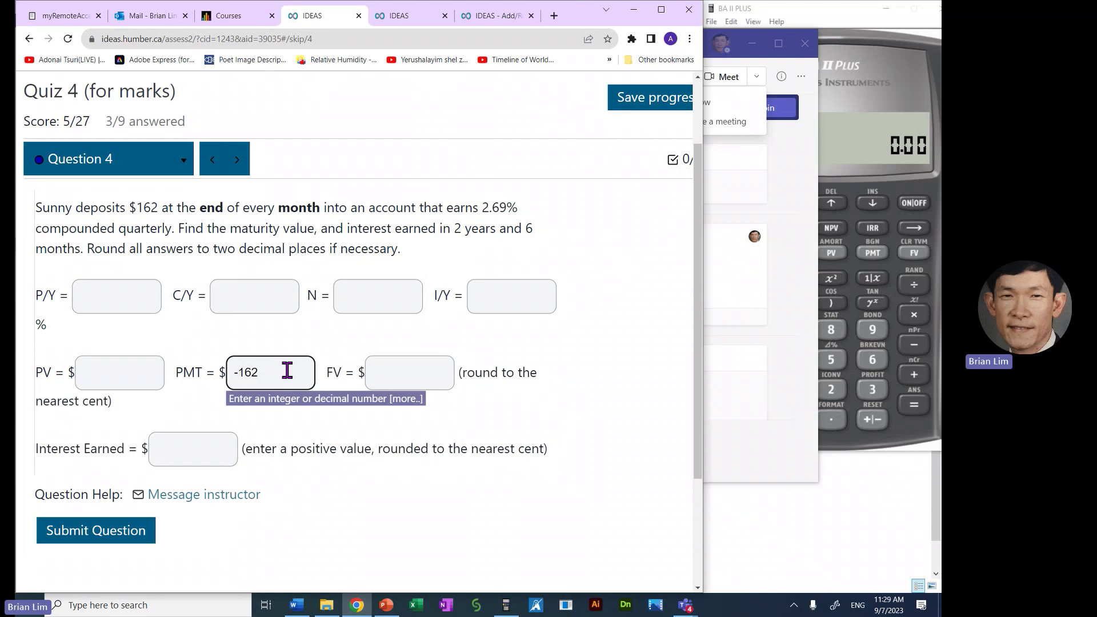
click(588, 362)
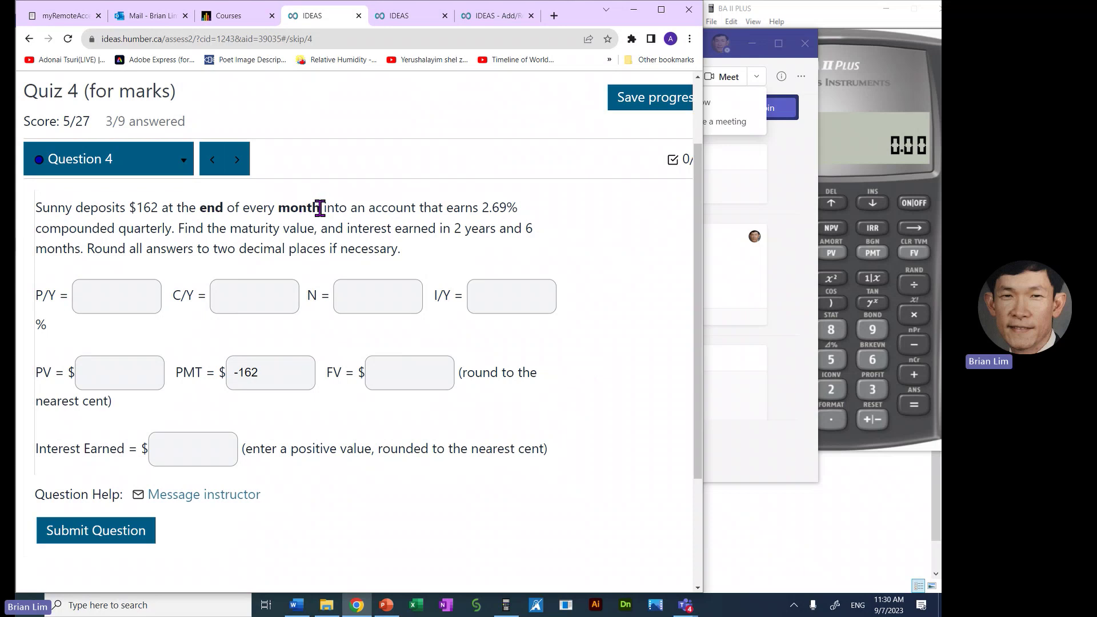
drag(320, 208, 204, 208)
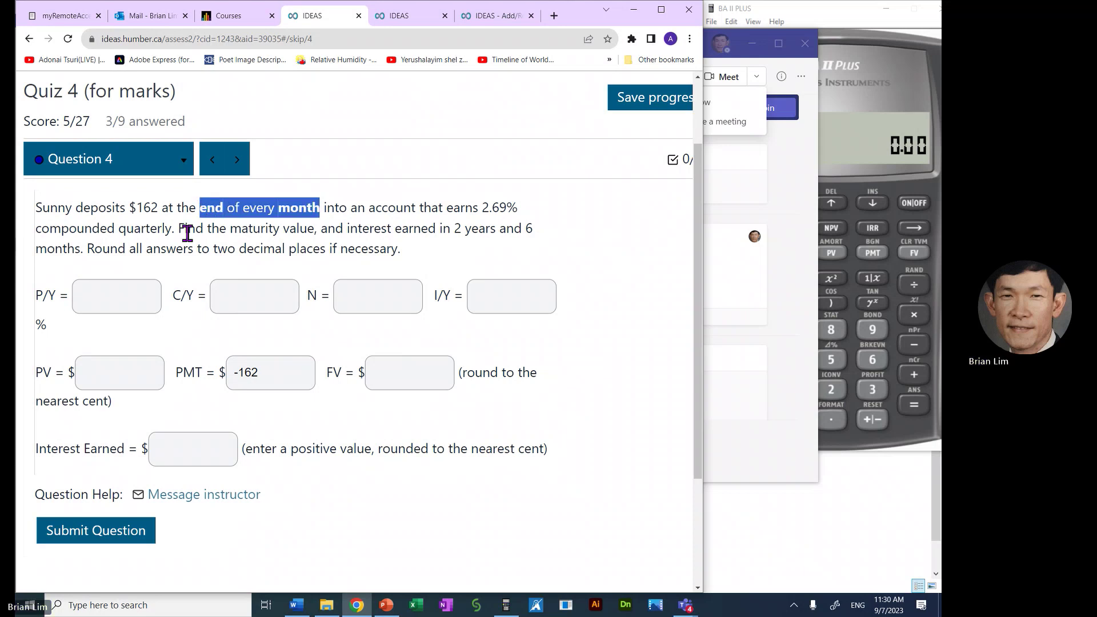
click(141, 290)
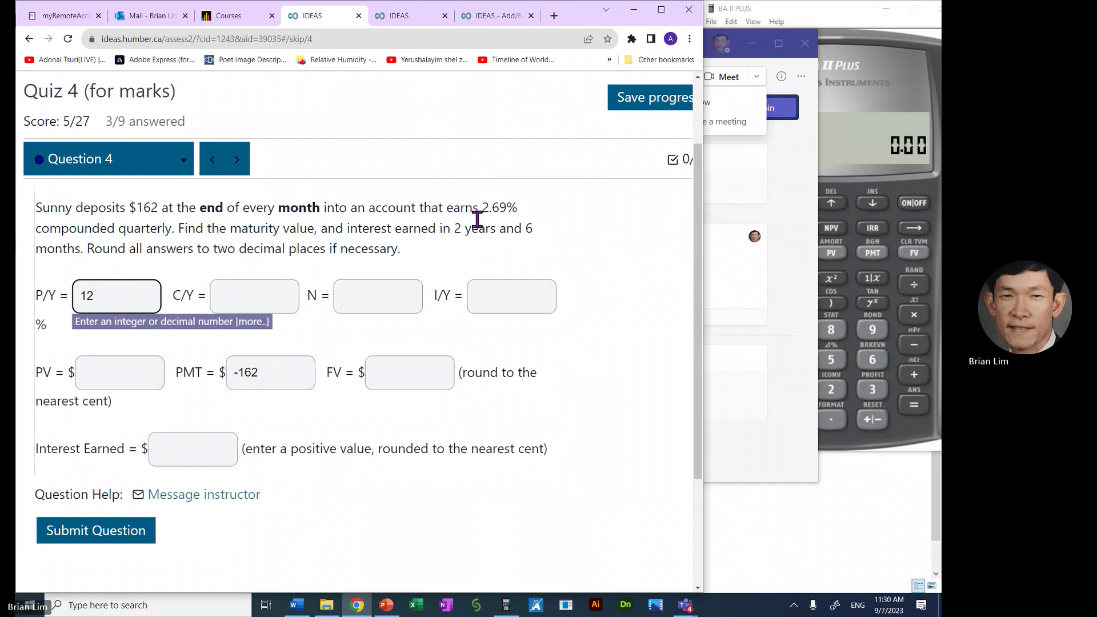
drag(483, 209, 504, 212)
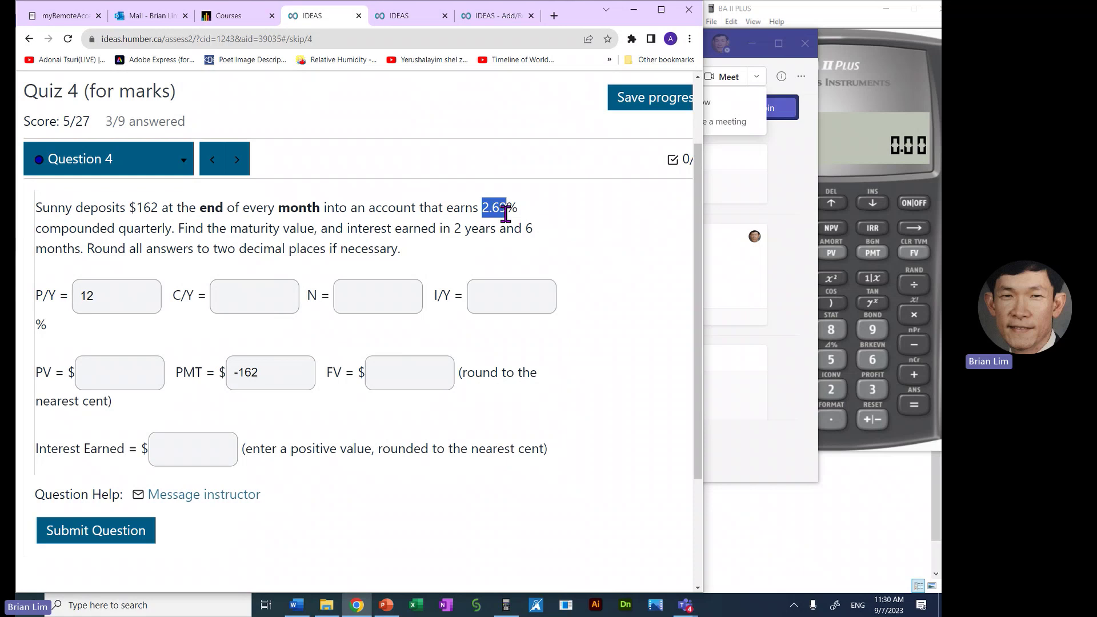
click(516, 303)
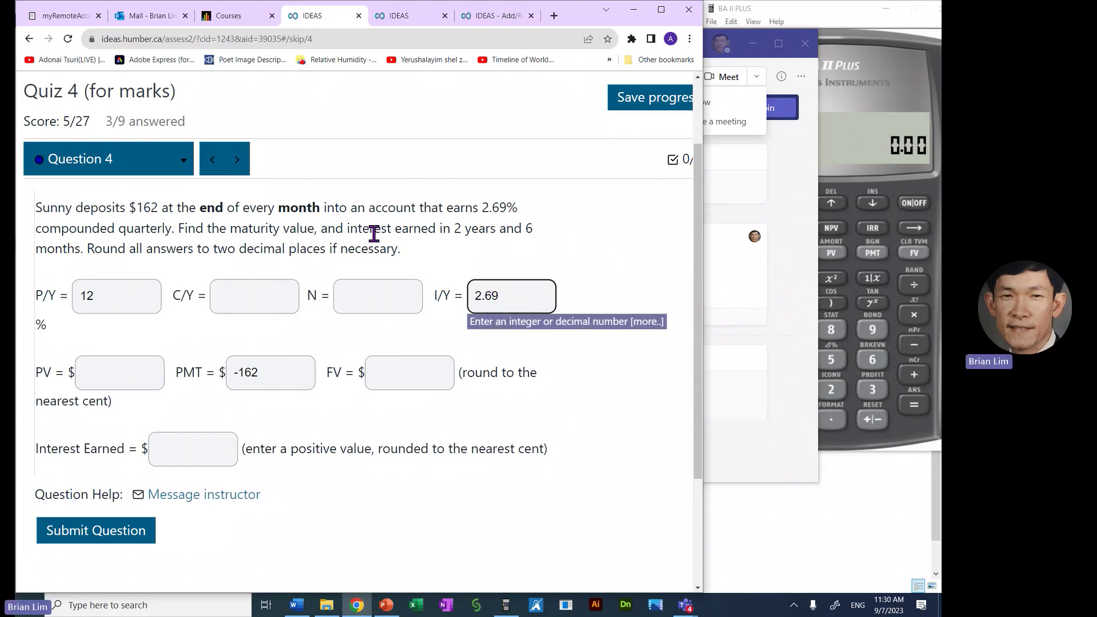
Step: Enter C/Y 4 and PV 0, and put CPT in the FV box
drag(35, 228, 171, 228)
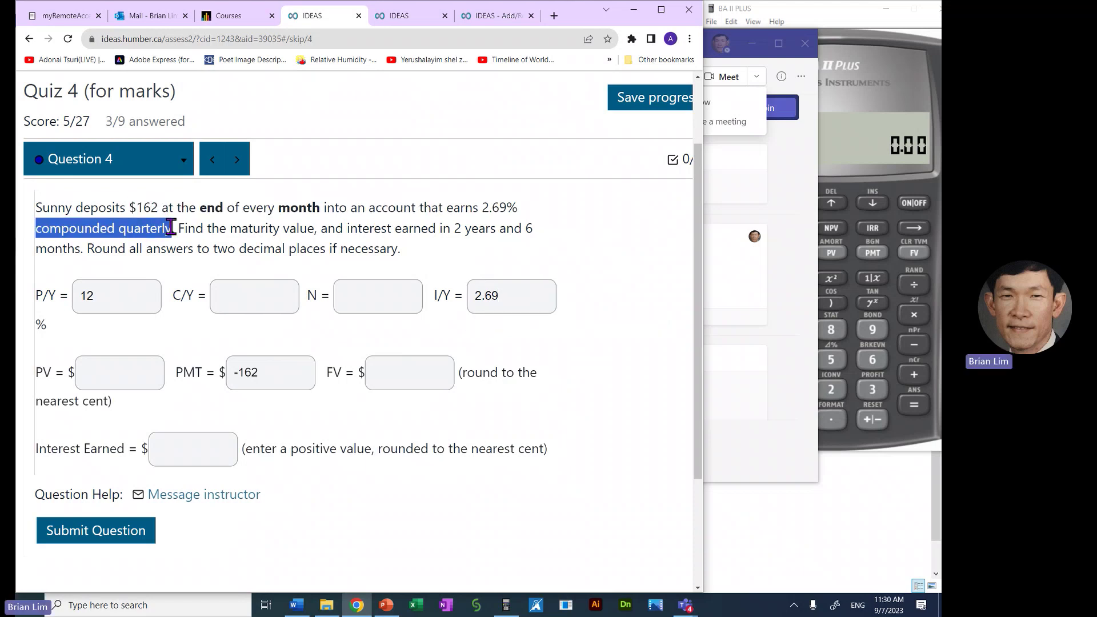
click(257, 292)
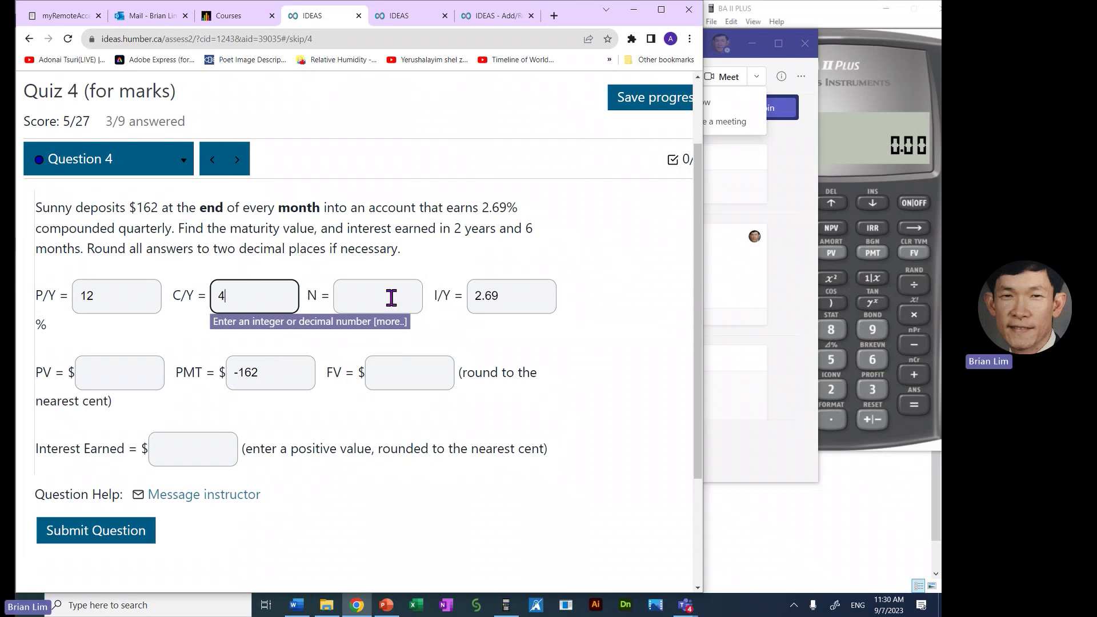
click(579, 328)
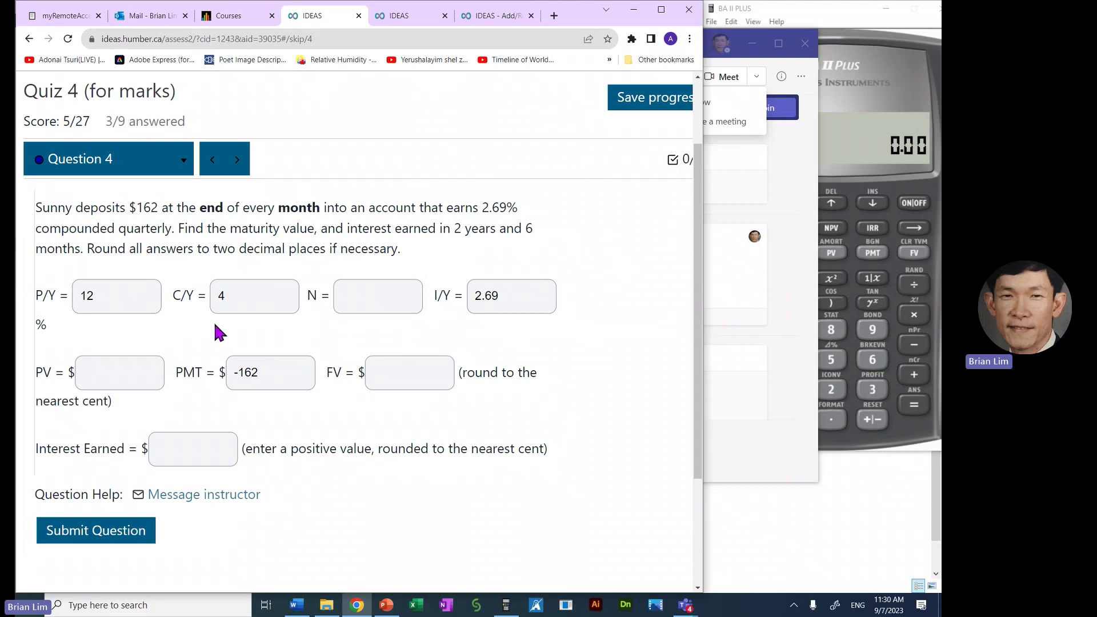
click(136, 366)
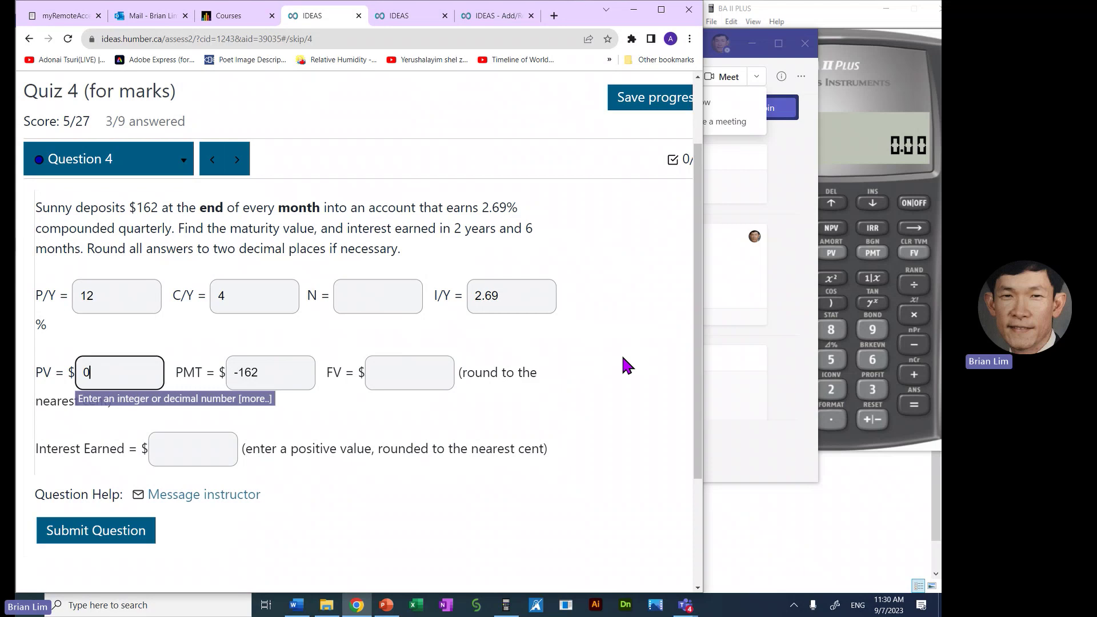
click(421, 367)
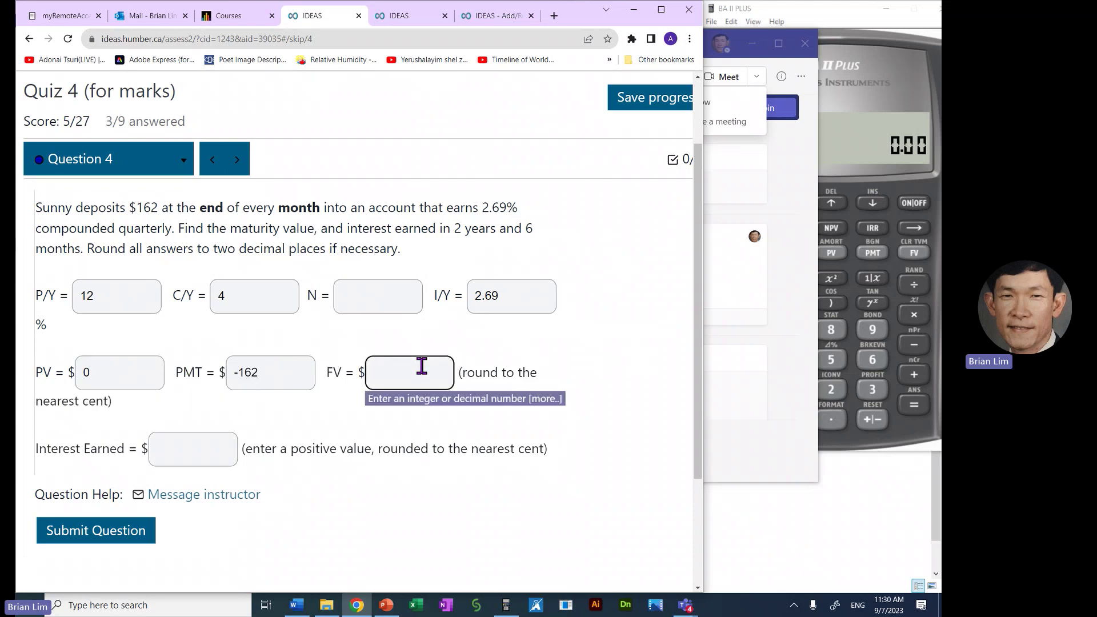
text(CPT)
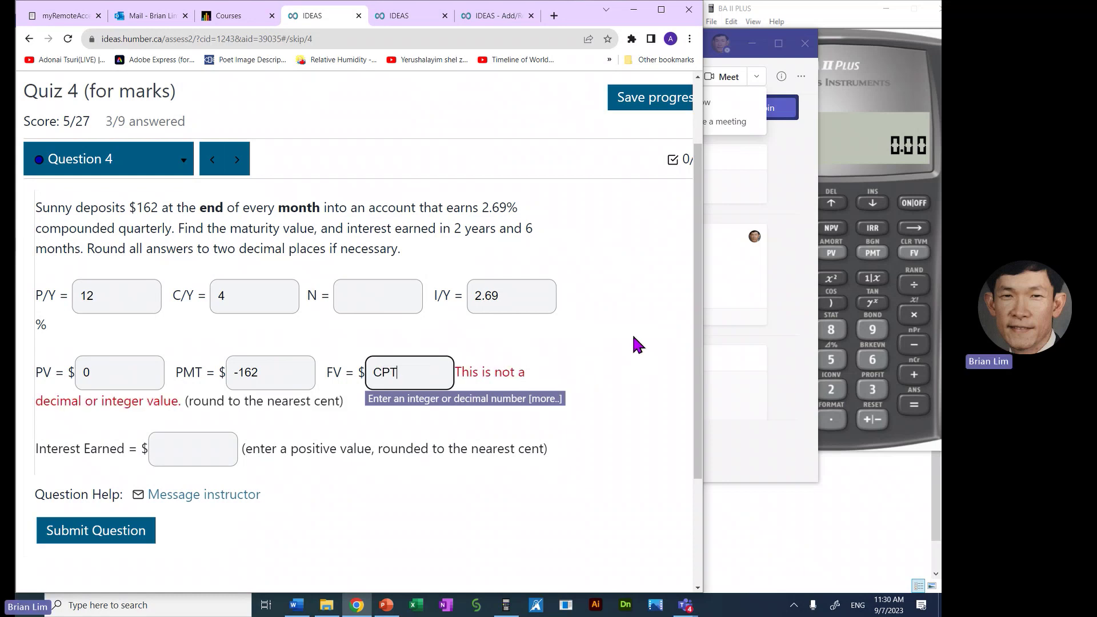
Step: Bring the BA II Plus calculator forward beside the quiz's P/Y 12 and C/Y 4 answers
click(859, 482)
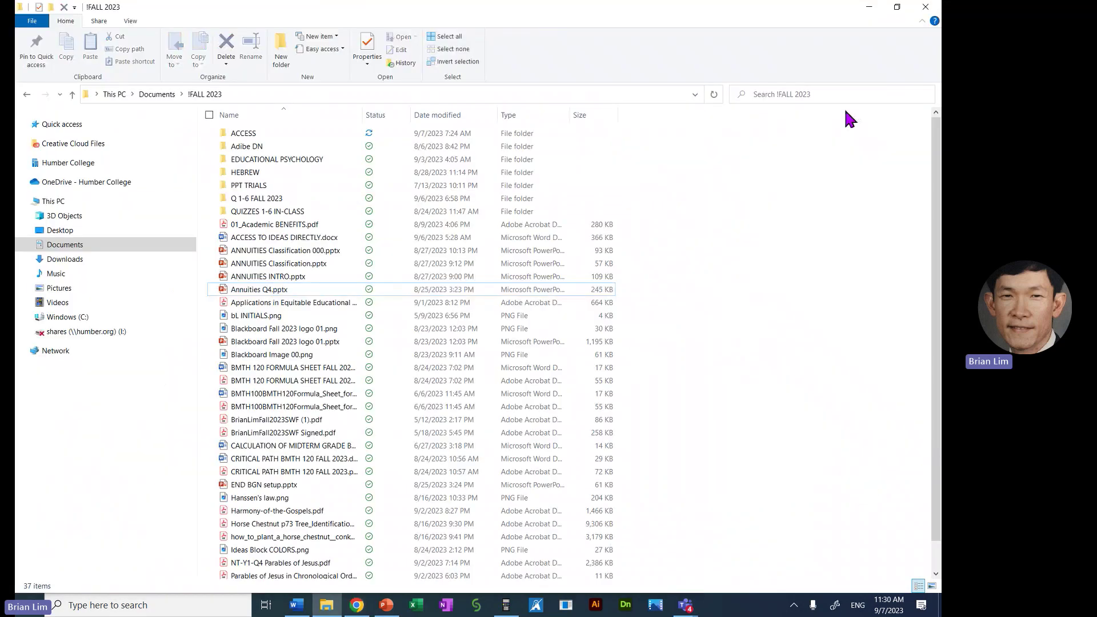
click(870, 7)
click(891, 137)
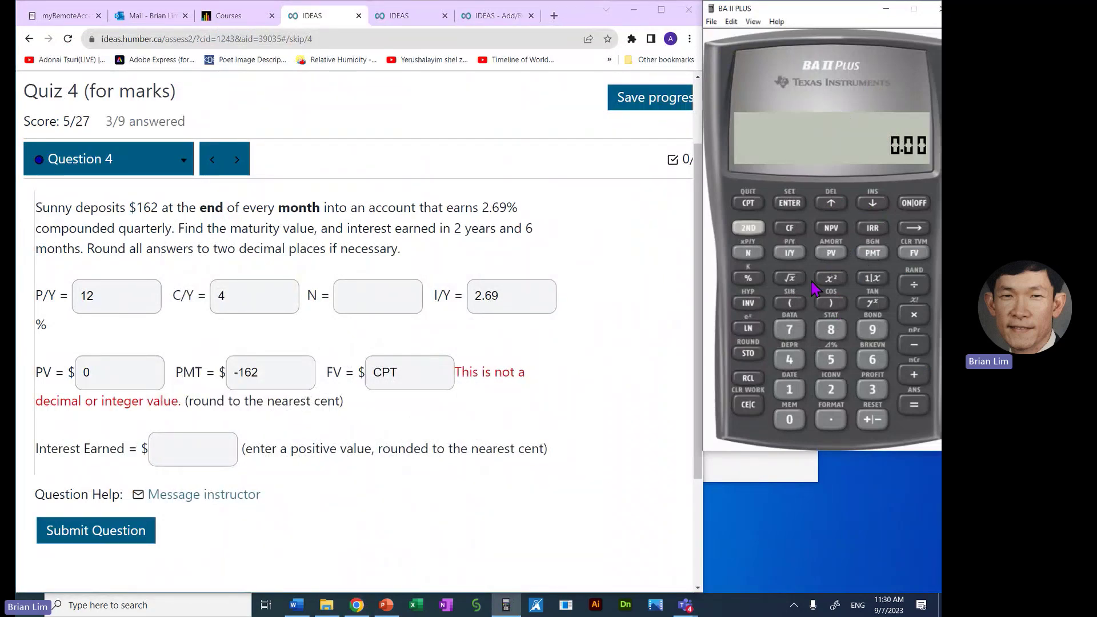
click(97, 303)
double_click(85, 296)
double_click(245, 295)
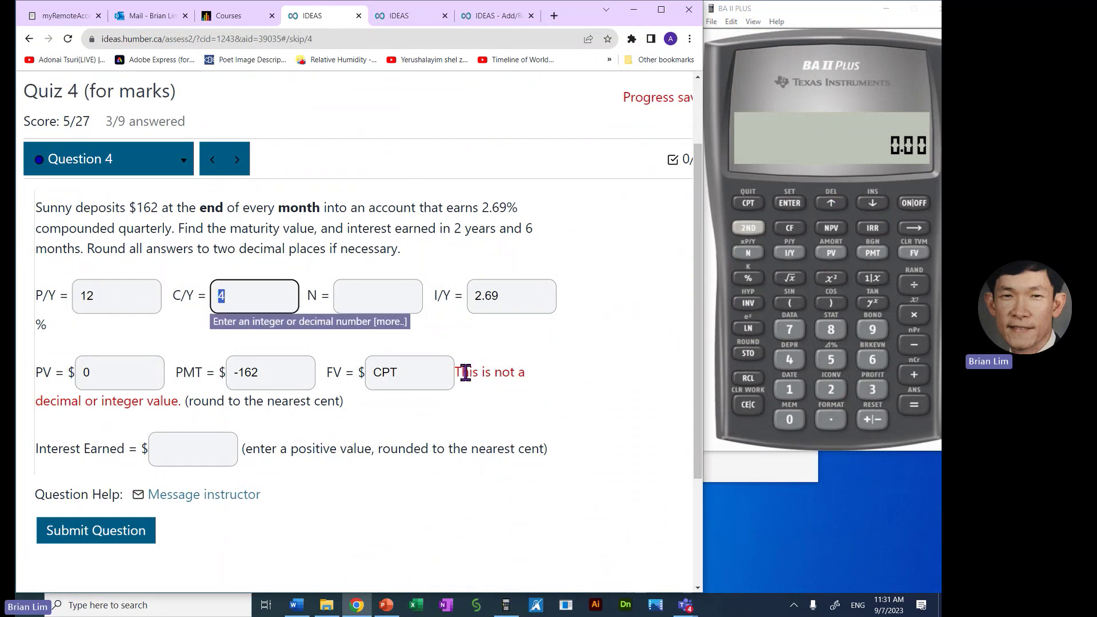
click(638, 400)
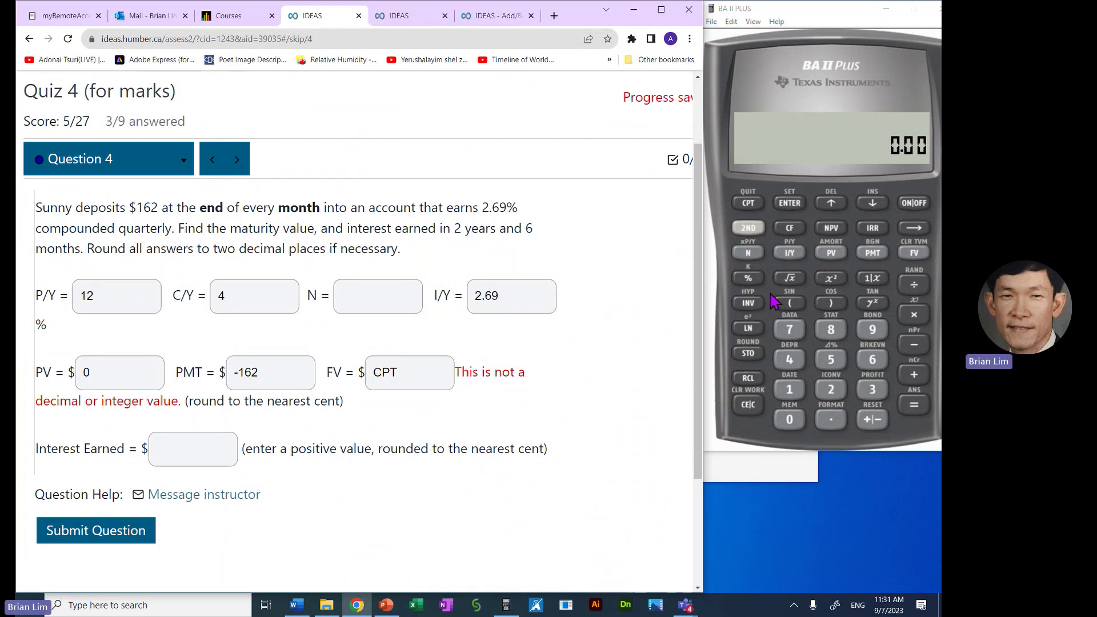
Step: Set the calculator's P/Y to 12
click(750, 229)
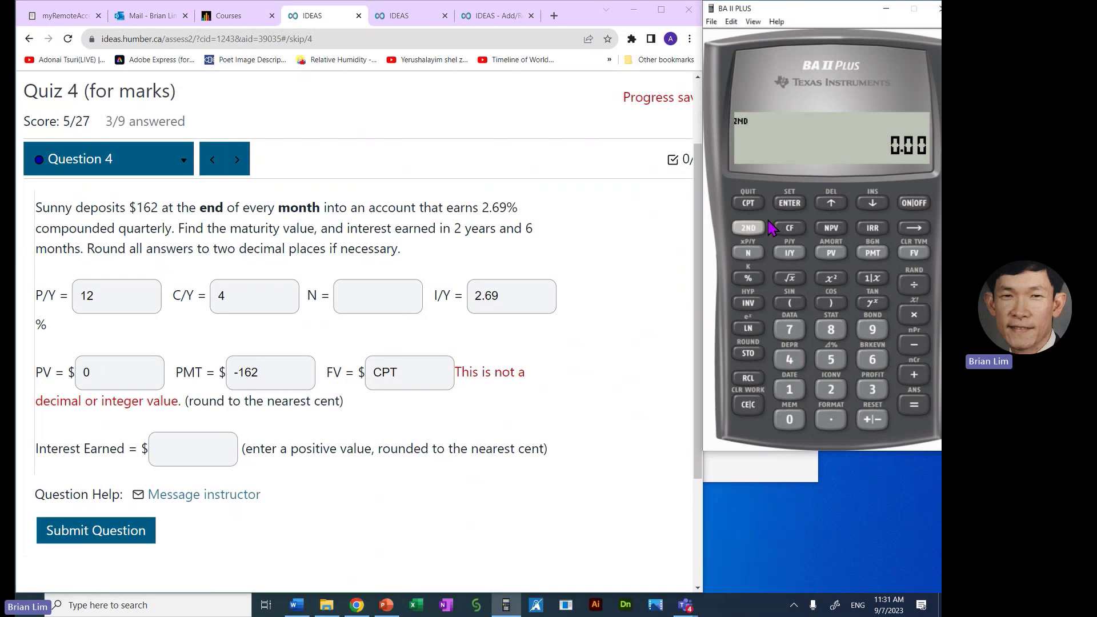
click(791, 254)
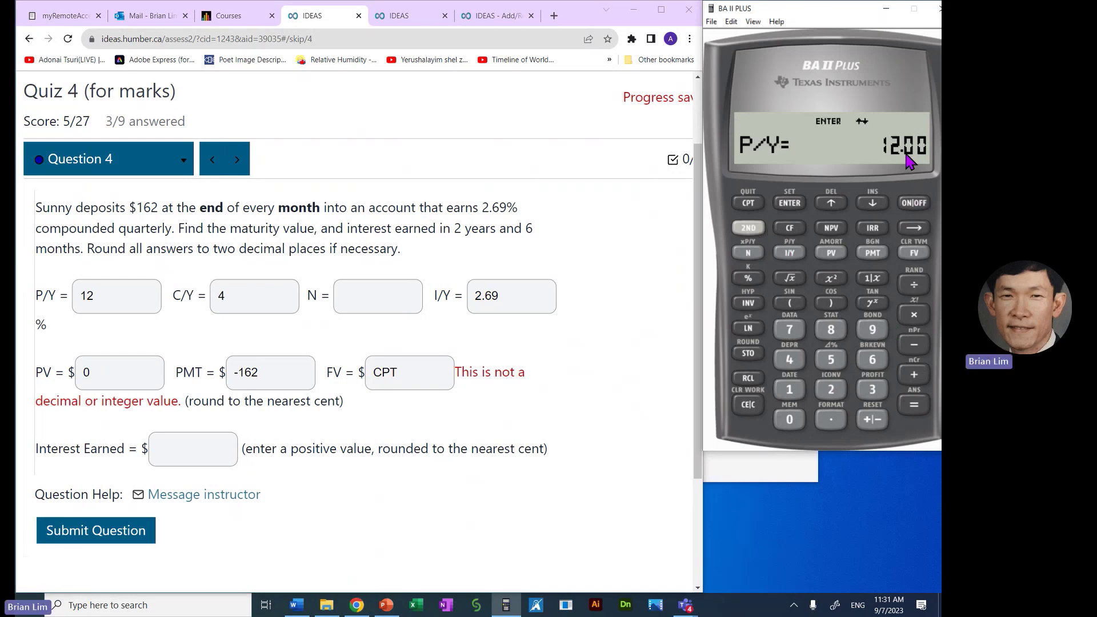
click(792, 391)
click(832, 394)
click(790, 206)
Step: Set C/Y to 4, recheck both settings, and clear the display to 0.00
click(832, 205)
click(789, 359)
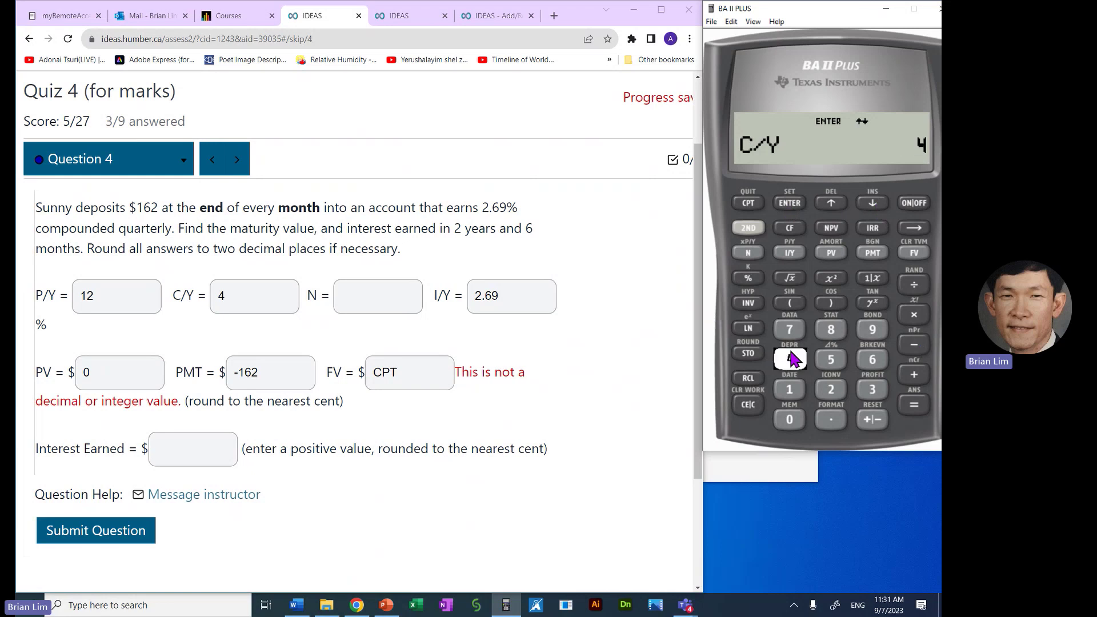
click(787, 206)
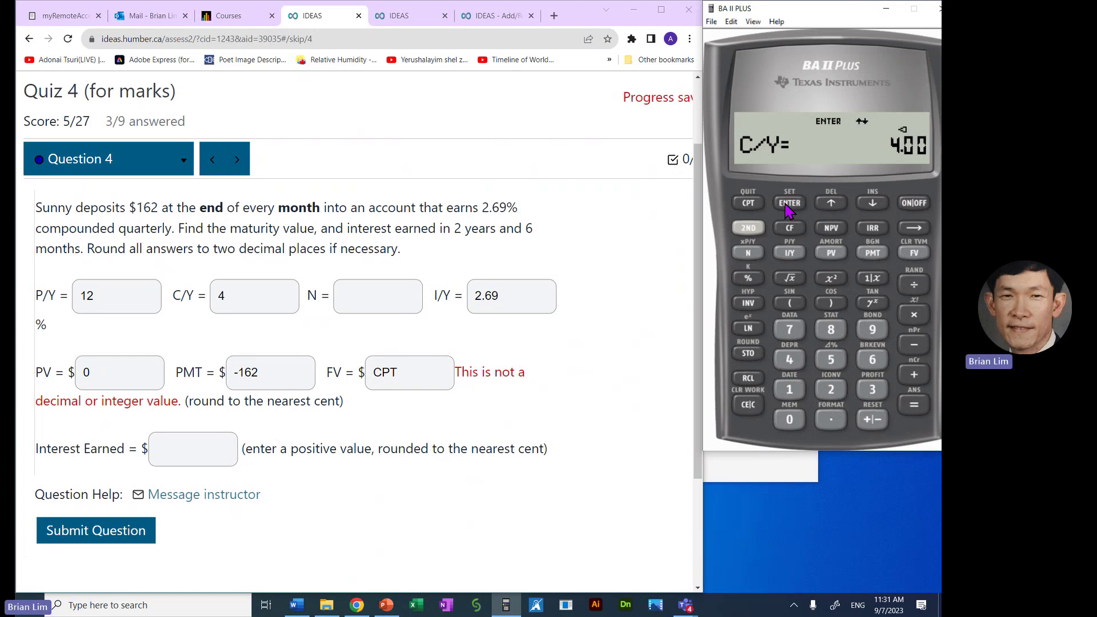
click(874, 204)
click(872, 203)
click(749, 406)
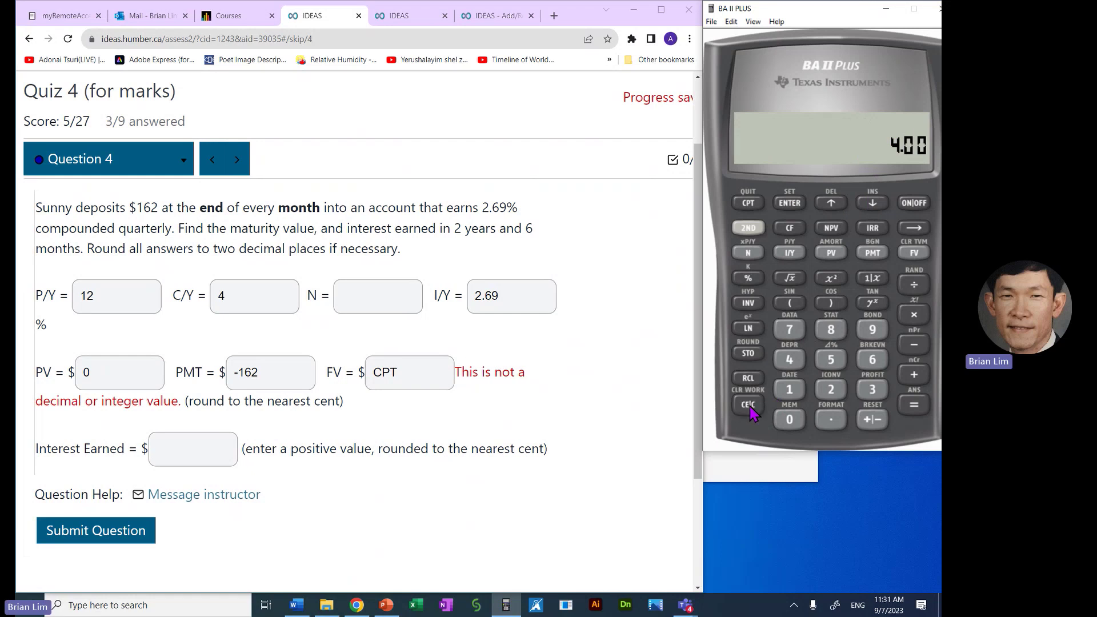
click(749, 407)
Step: Convert the term's 6 months into 0.50 years on the calculator (6 ÷ 12)
click(376, 296)
drag(455, 228, 81, 249)
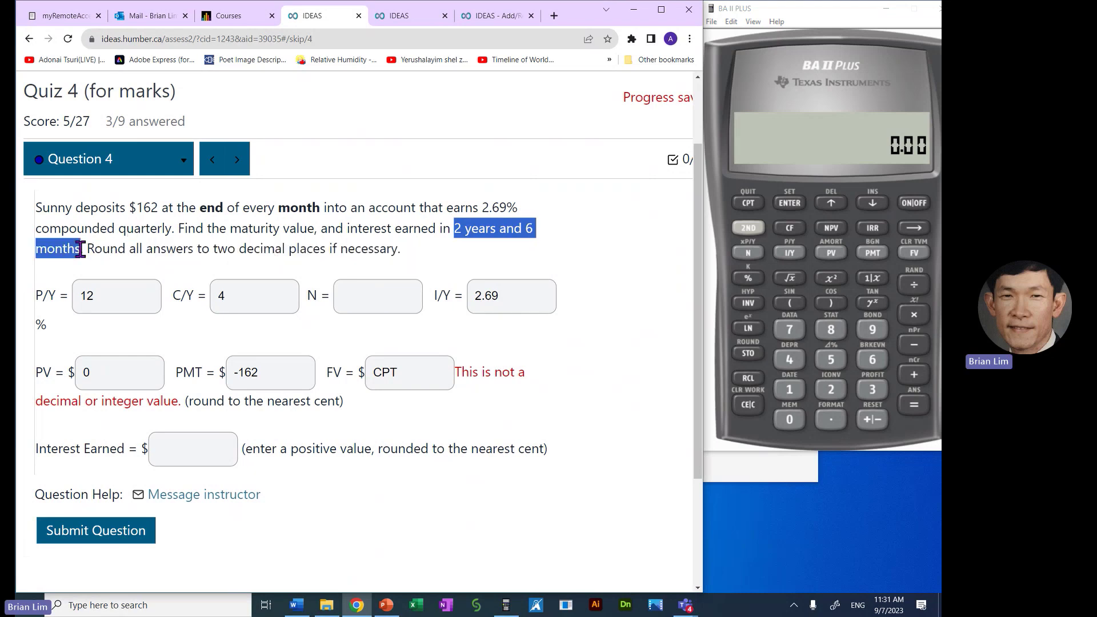
click(526, 229)
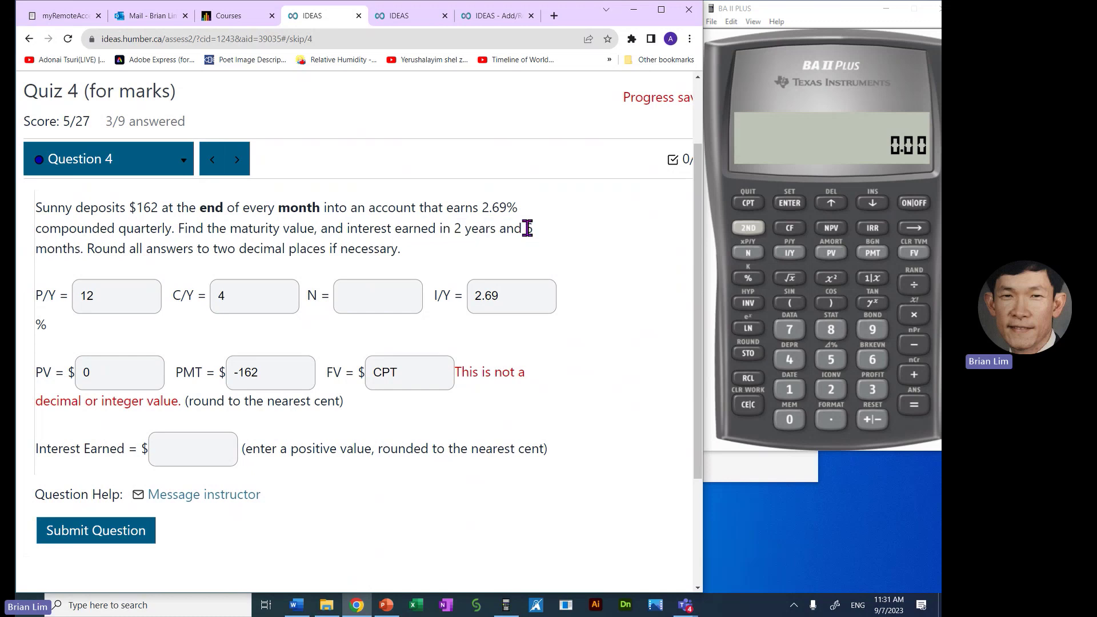
drag(527, 234, 76, 246)
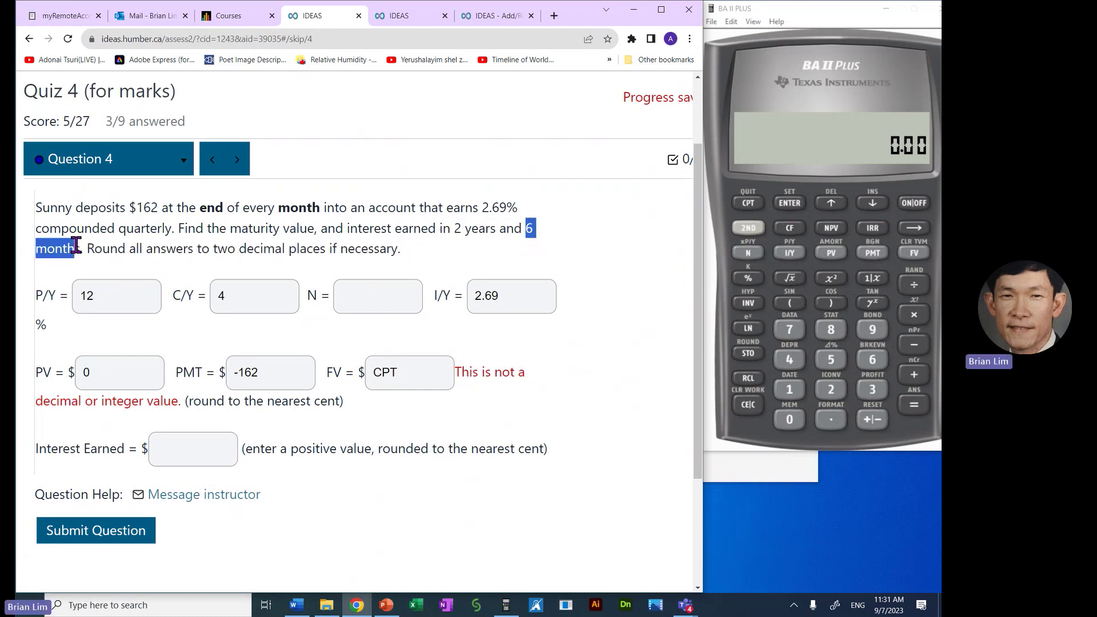
click(873, 359)
click(914, 285)
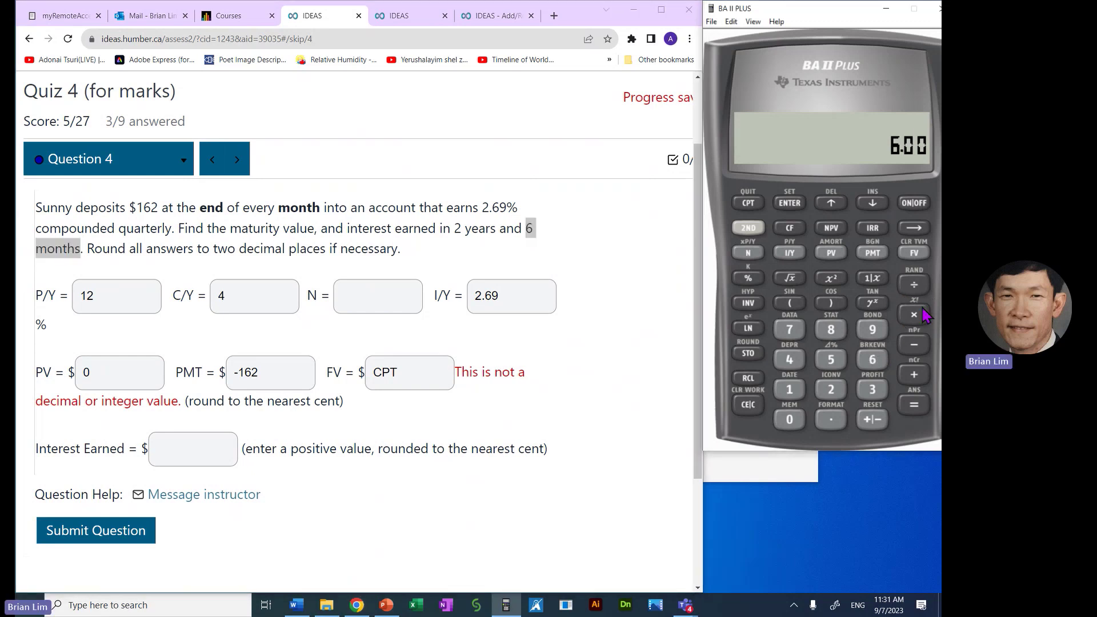
click(796, 394)
click(914, 404)
Step: Add the 2 years for a total term of 2.50 years
drag(452, 228, 492, 233)
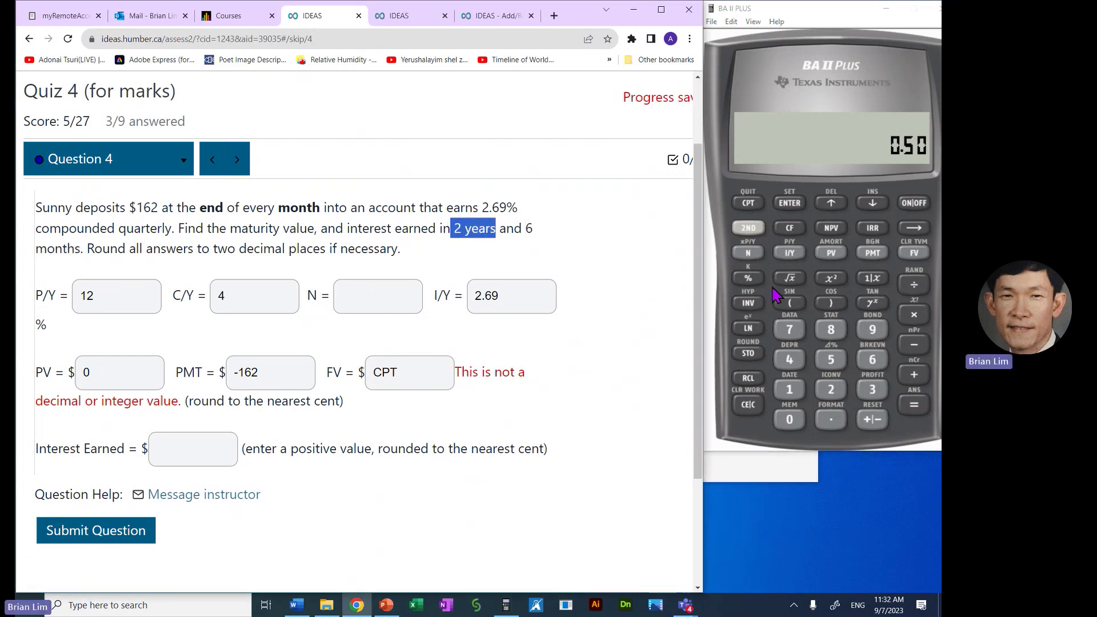
click(915, 374)
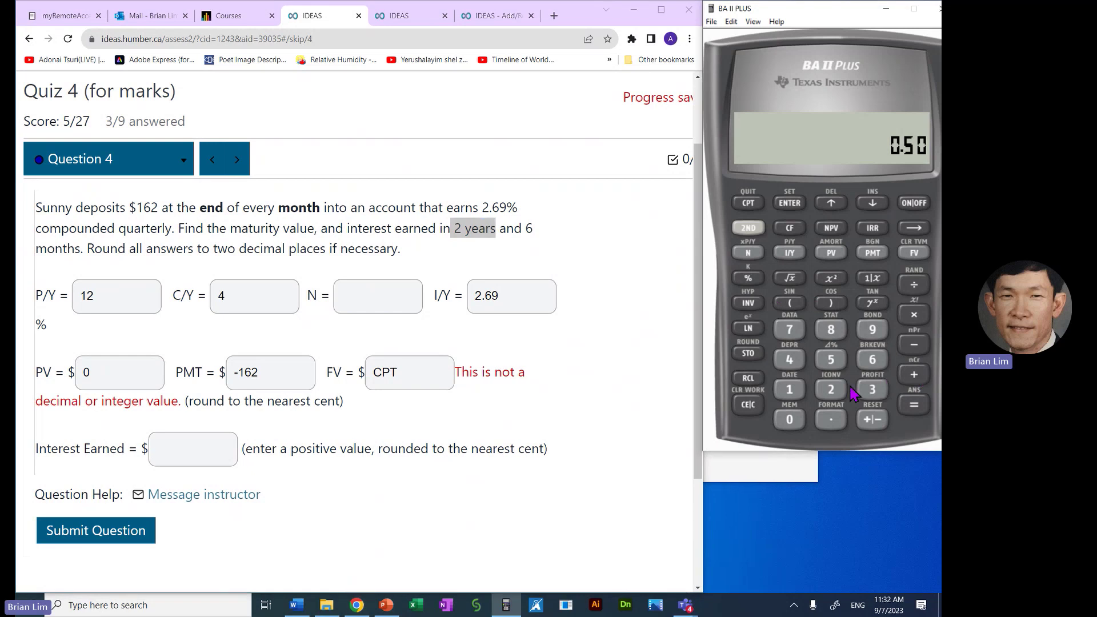
click(832, 390)
click(914, 404)
Step: Multiply 2.50 years by P/Y 12 and store N = 30 on the calculator
double_click(123, 293)
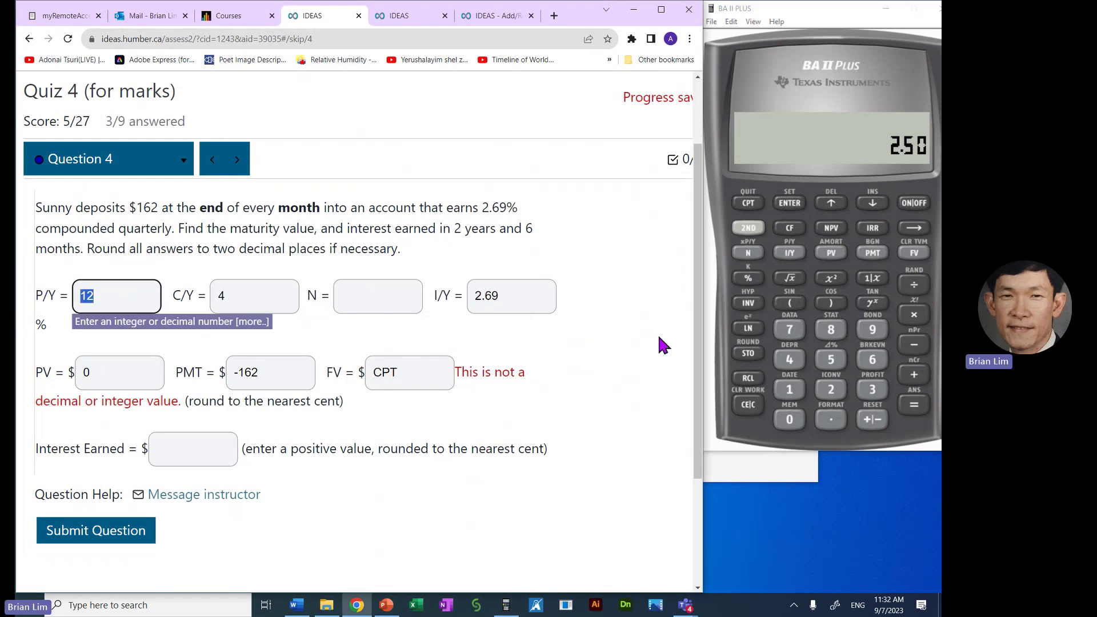
click(647, 304)
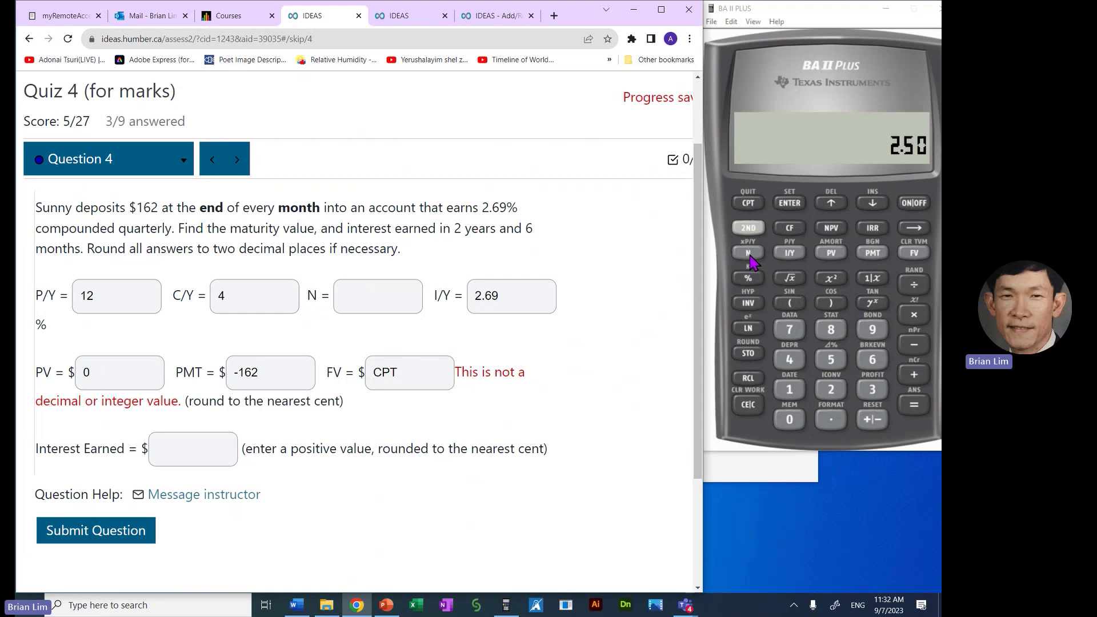
click(749, 227)
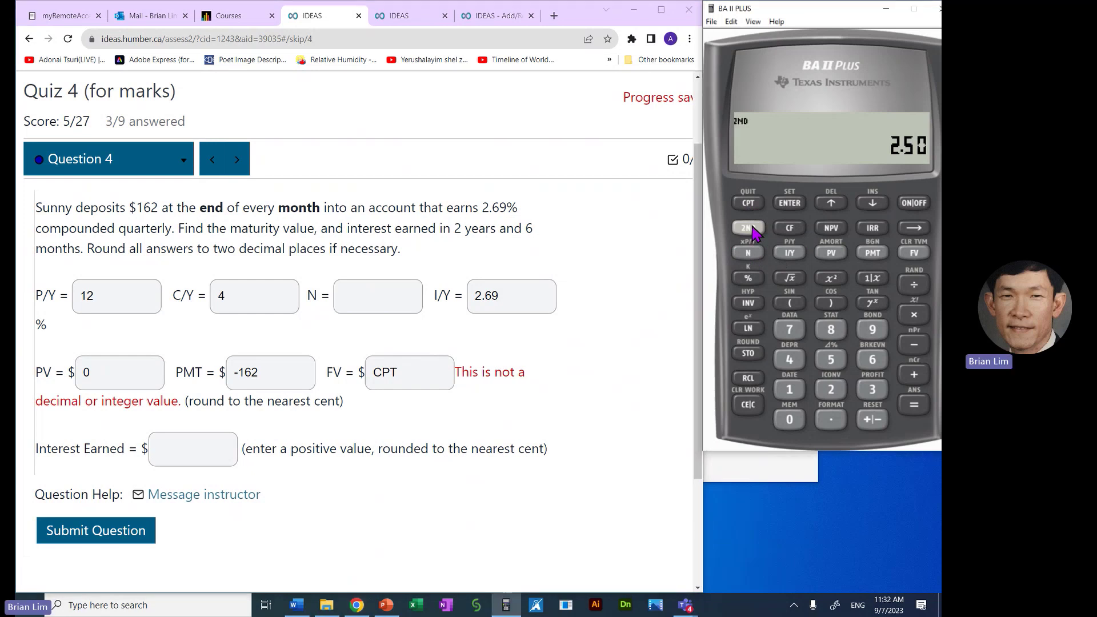
click(751, 257)
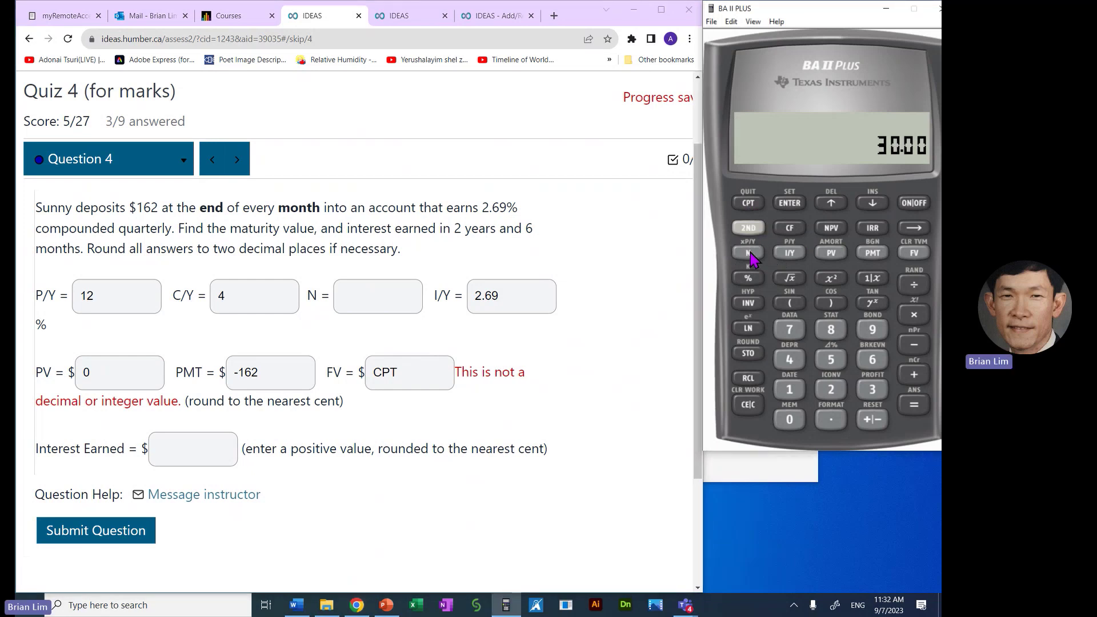
click(751, 256)
Step: Enter 30 in the quiz's N answer field
click(388, 294)
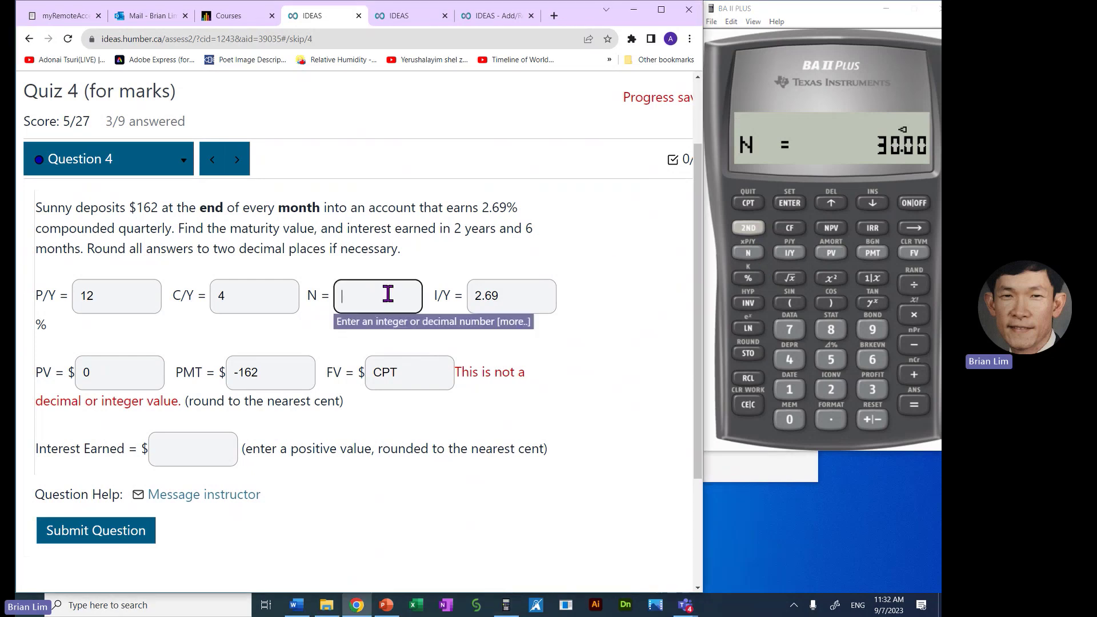
text(30)
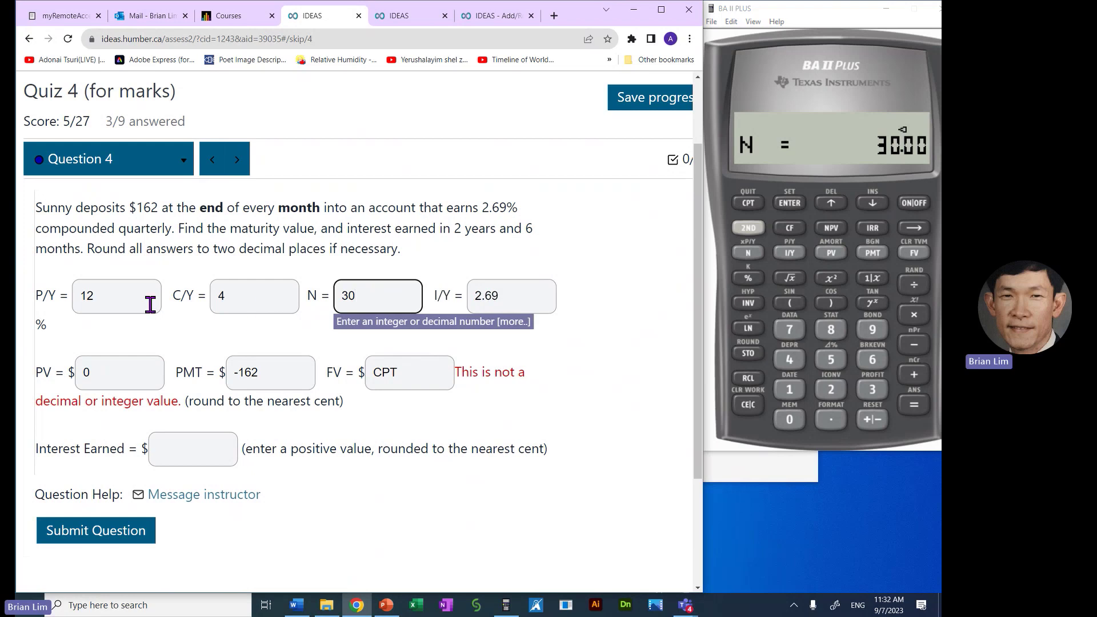
click(101, 296)
drag(94, 296, 79, 296)
click(355, 295)
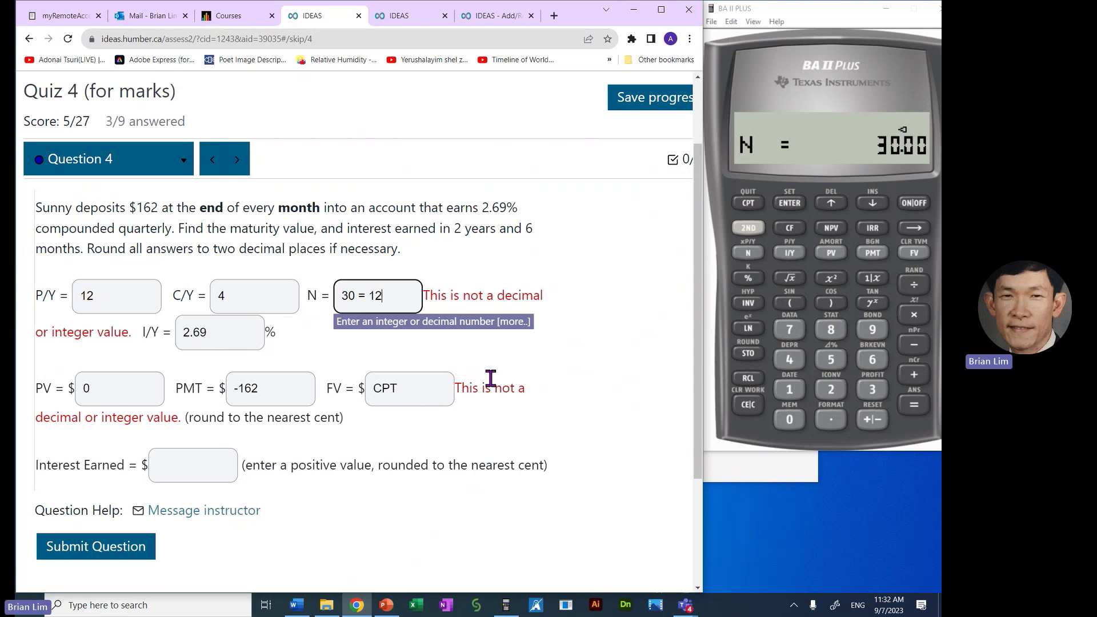
text(X)
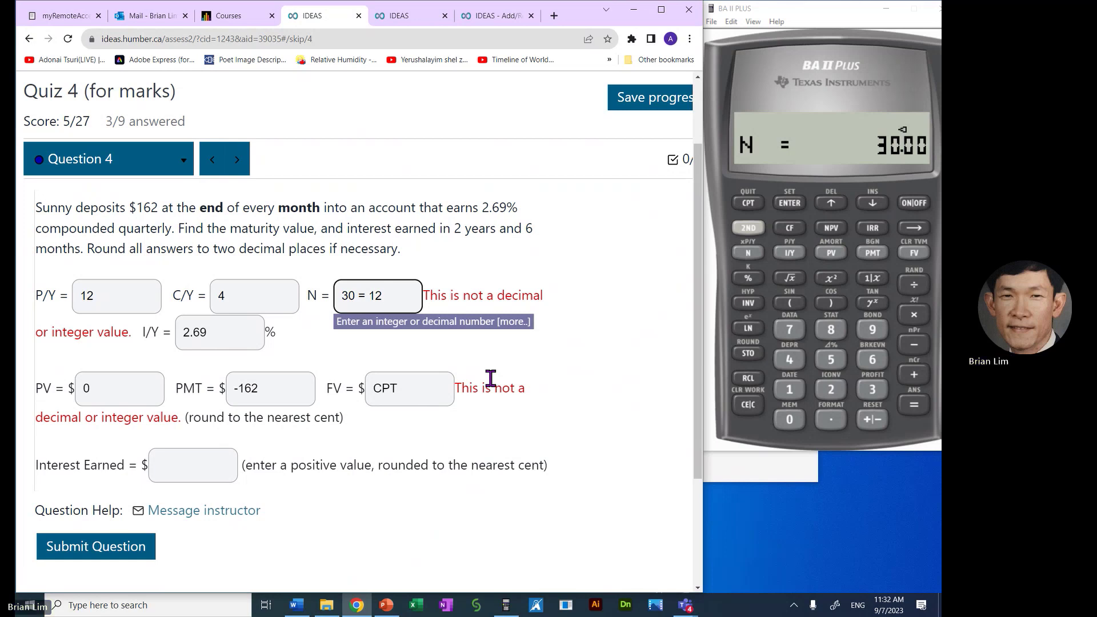
text( 2.5)
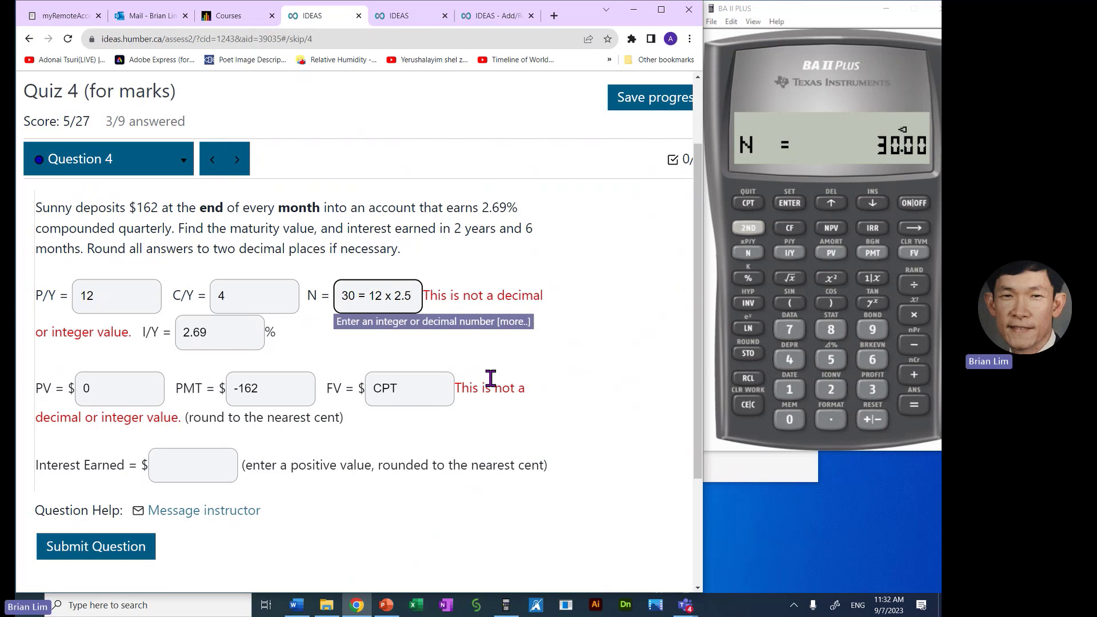
key(BackSpace)
key(BackSpace)
key(BackSpace)
key(BackSpace)
key(BackSpace)
key(BackSpace)
key(BackSpace)
key(BackSpace)
key(BackSpace)
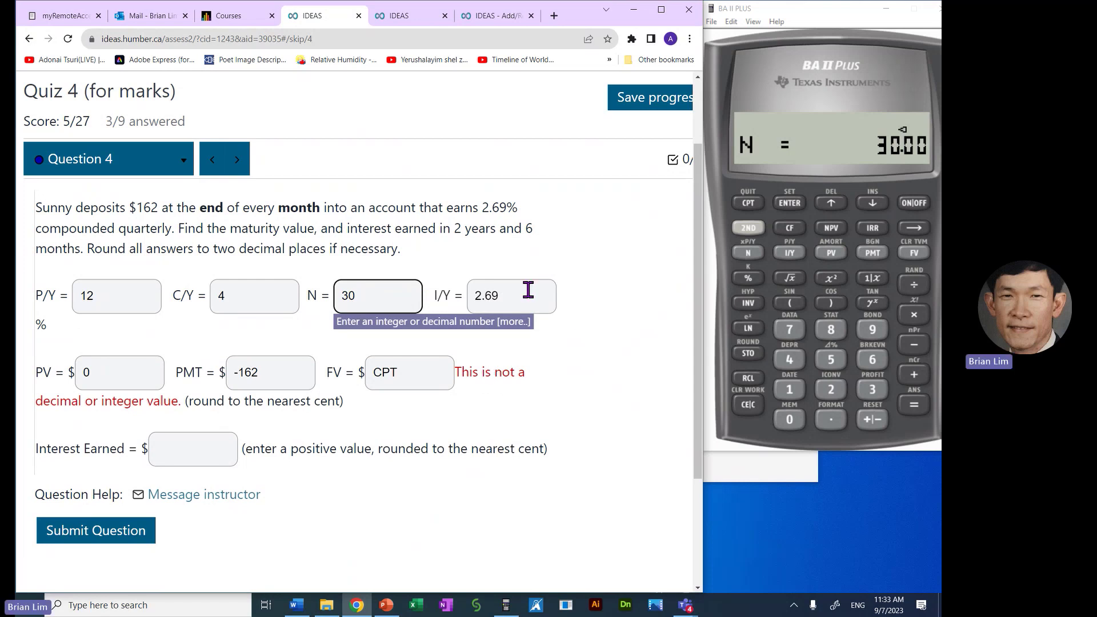
Step: Store I/Y 2.69 and PV 0 on the calculator
drag(519, 288, 406, 296)
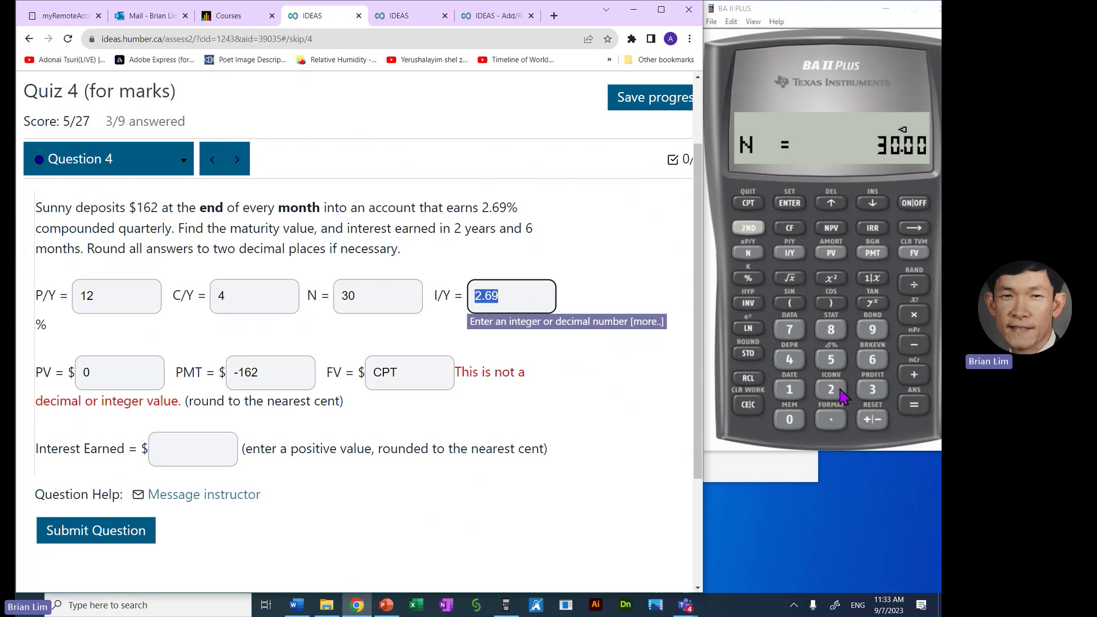
click(840, 393)
click(839, 422)
click(873, 361)
click(872, 330)
click(786, 257)
click(127, 360)
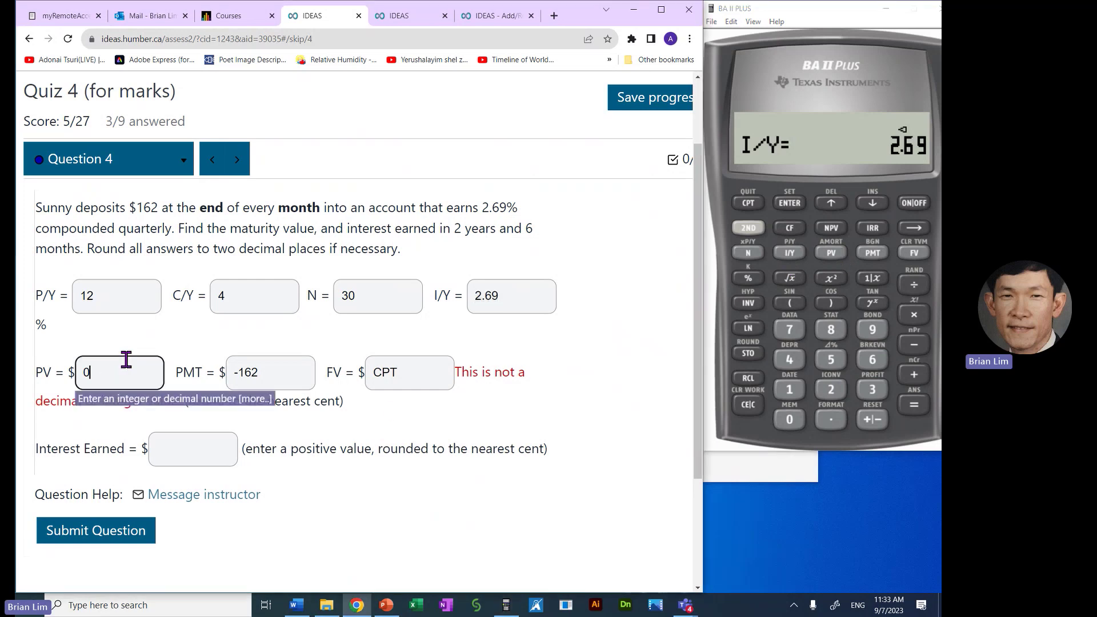
click(789, 420)
click(830, 258)
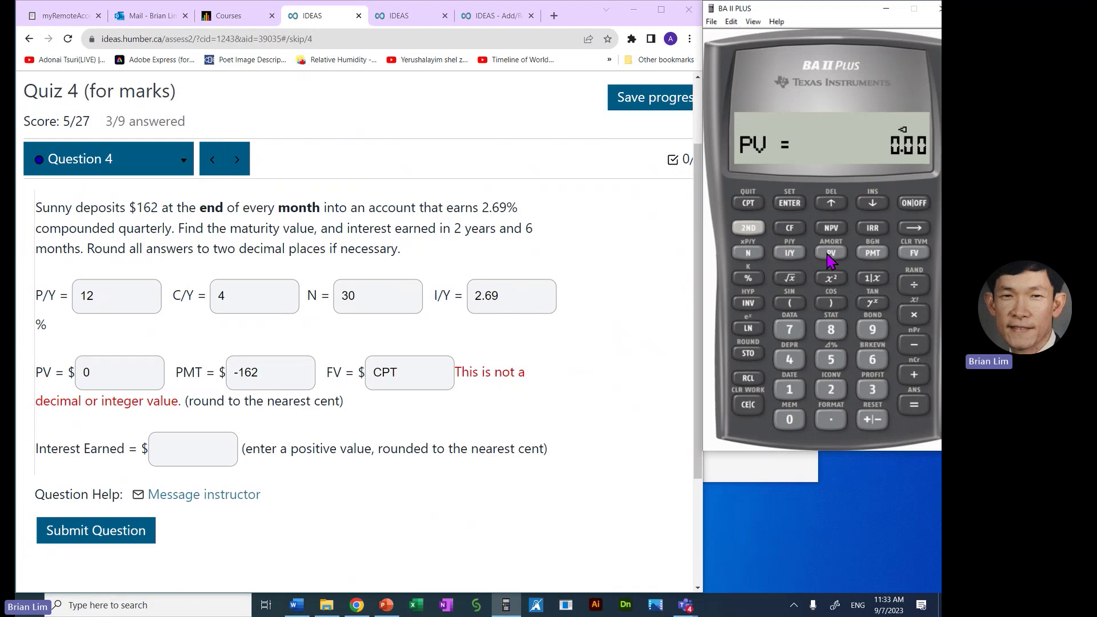
Step: Store PMT as -162 on the calculator
click(136, 372)
key(Tab)
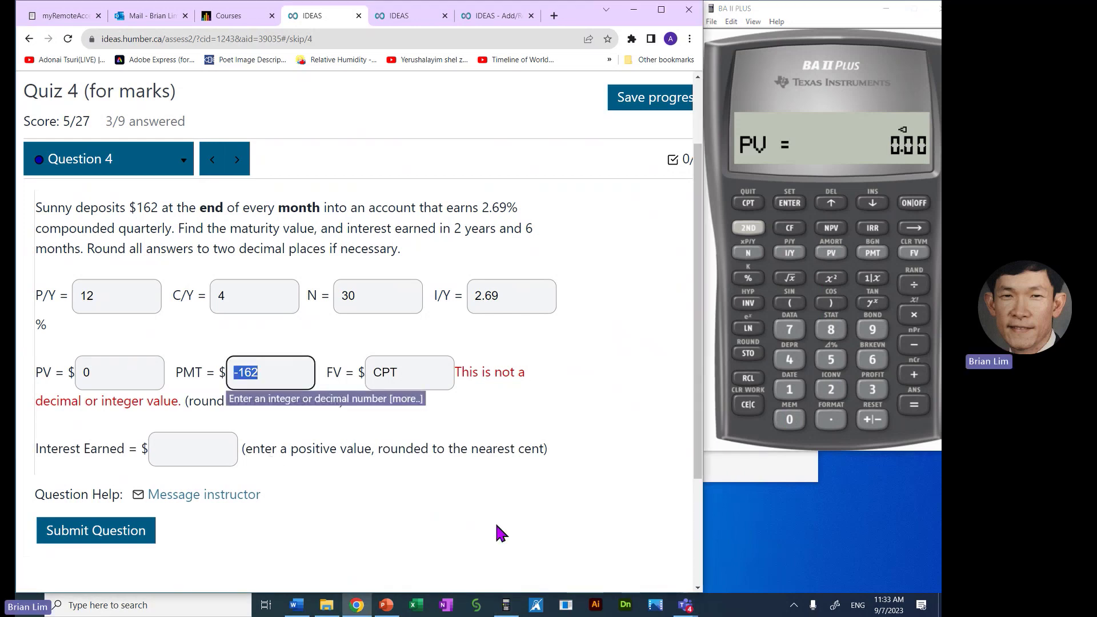
click(791, 397)
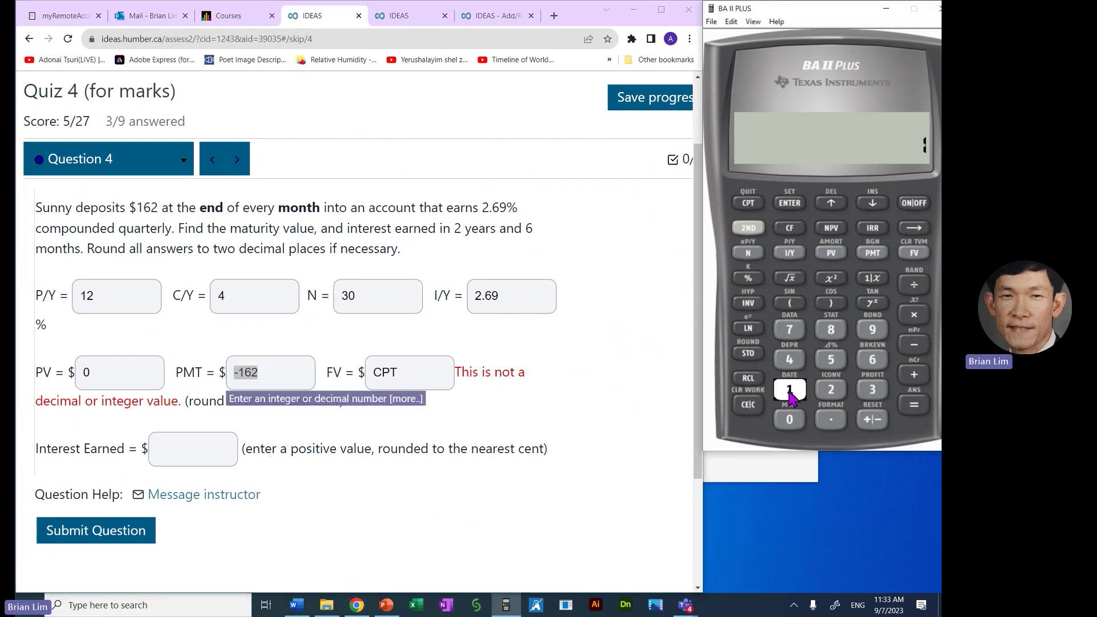
click(871, 361)
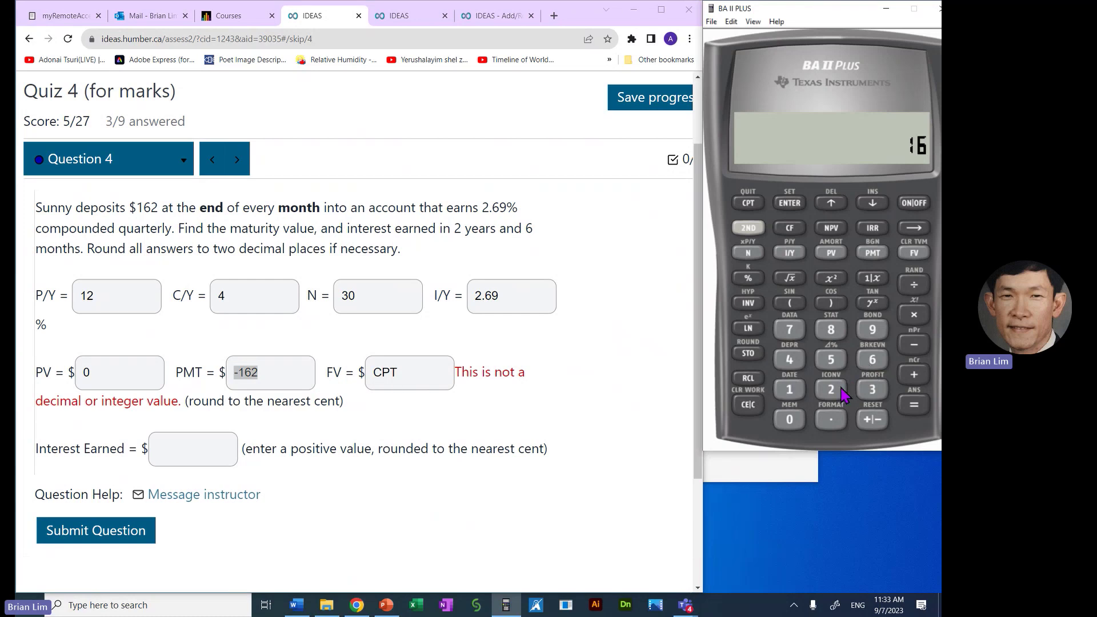
click(837, 391)
click(874, 256)
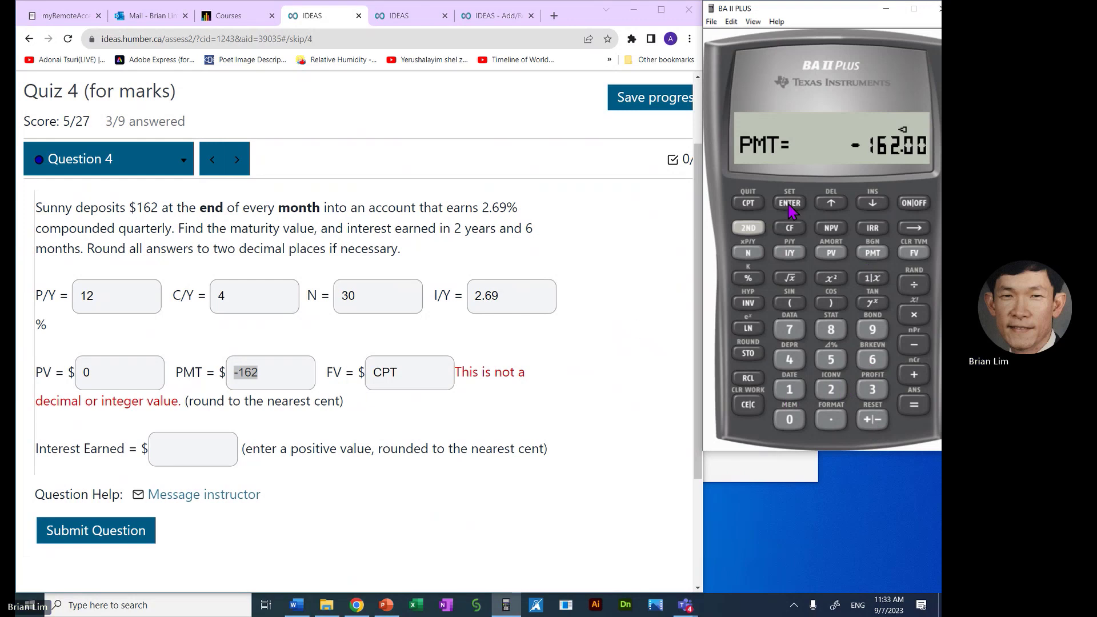
Step: Compute FV as 5,020.96 and replace CPT in the quiz's FV field with it
click(753, 209)
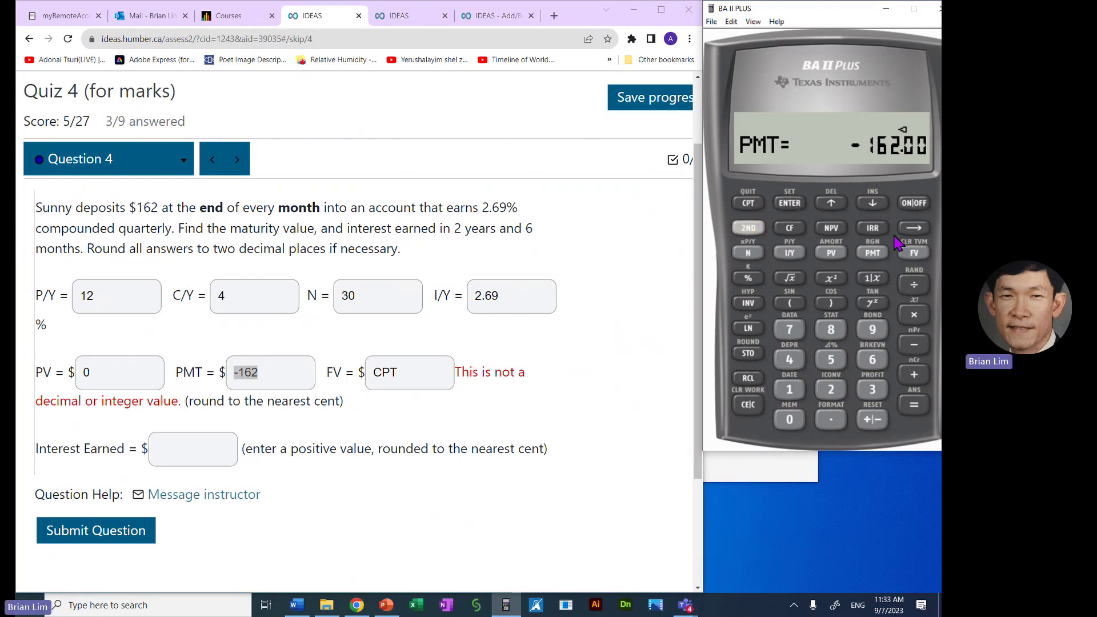
click(915, 254)
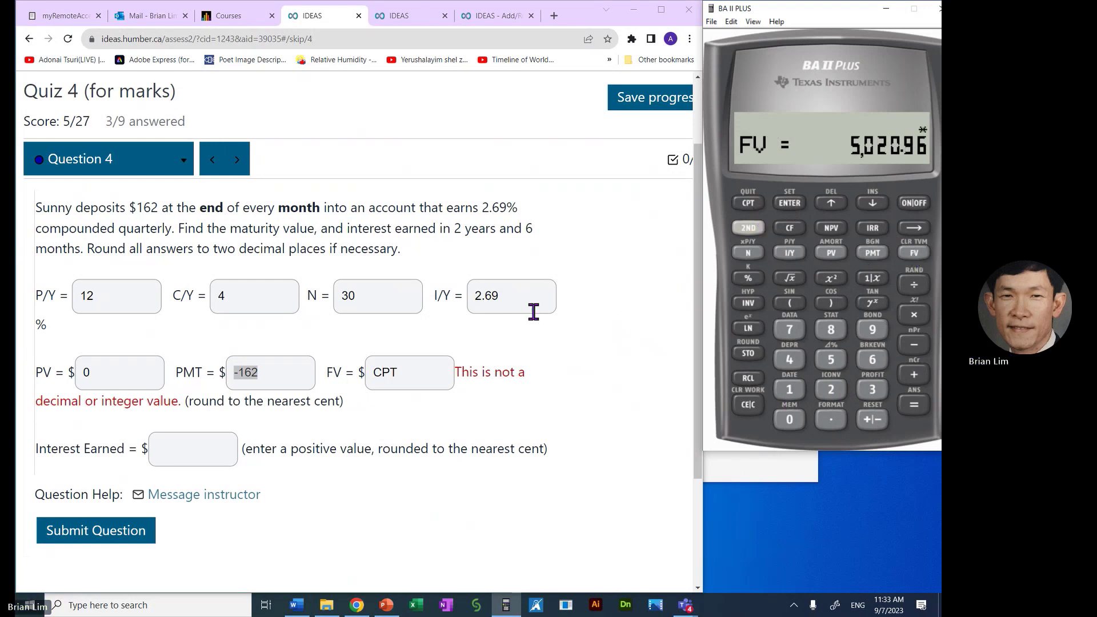
double_click(412, 377)
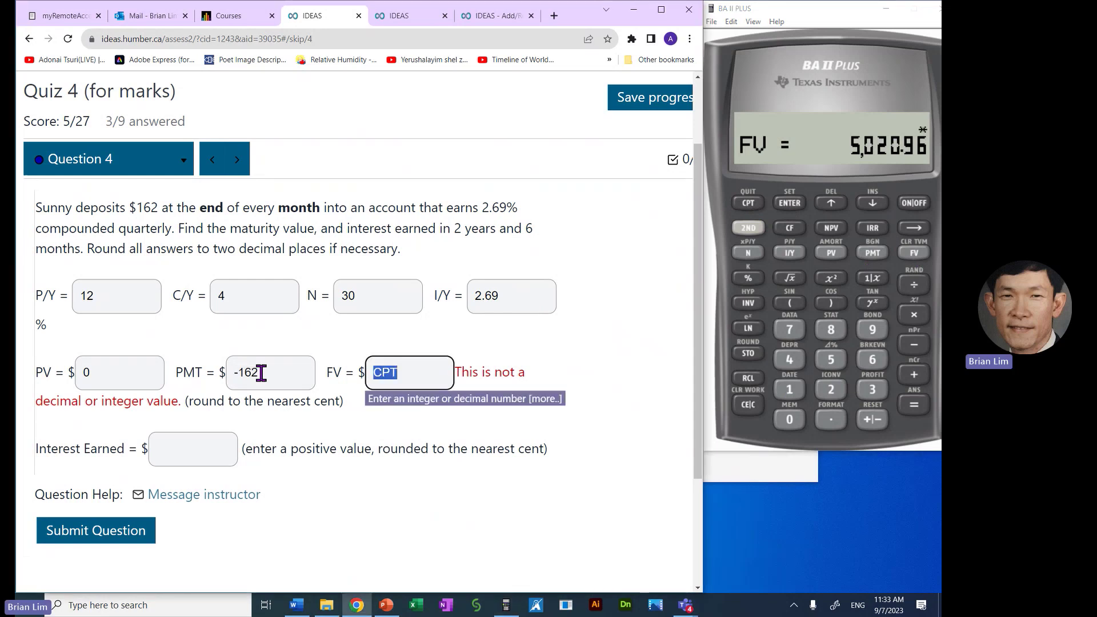
text(5,020.96)
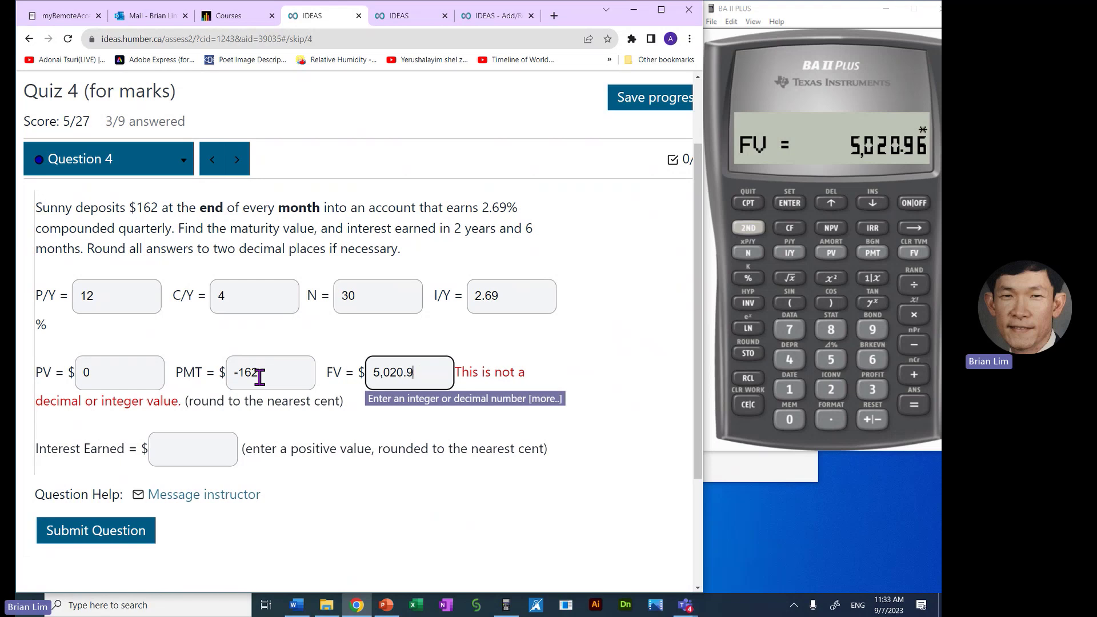
Step: Multiply the recalled payment 162 by N 30 for 4,860, then negate it to -4,860
click(194, 447)
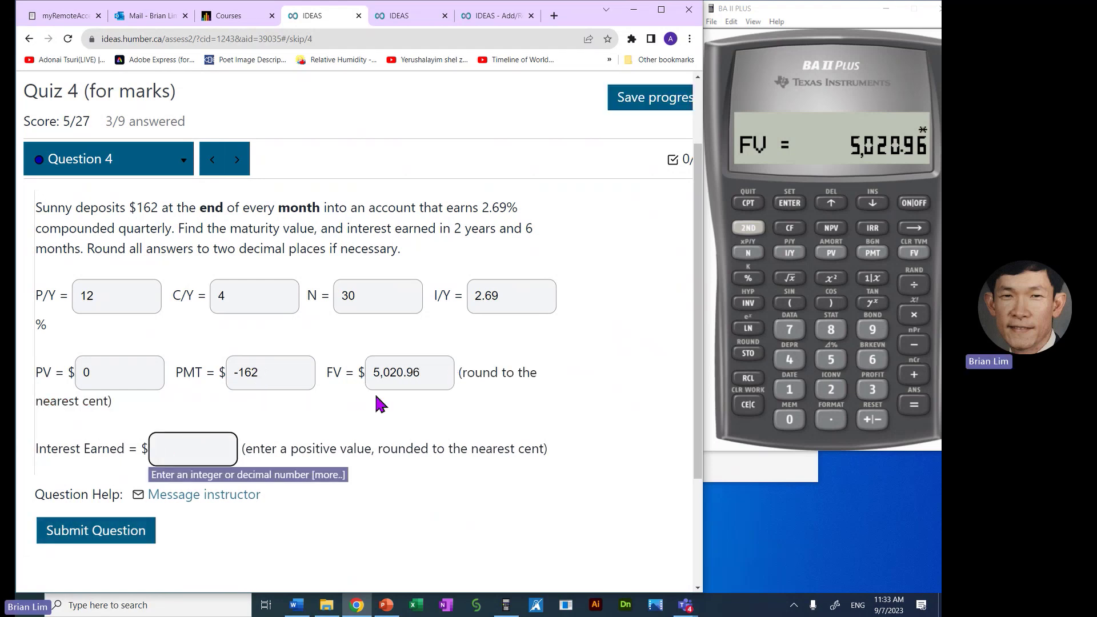
click(282, 370)
drag(281, 370, 190, 371)
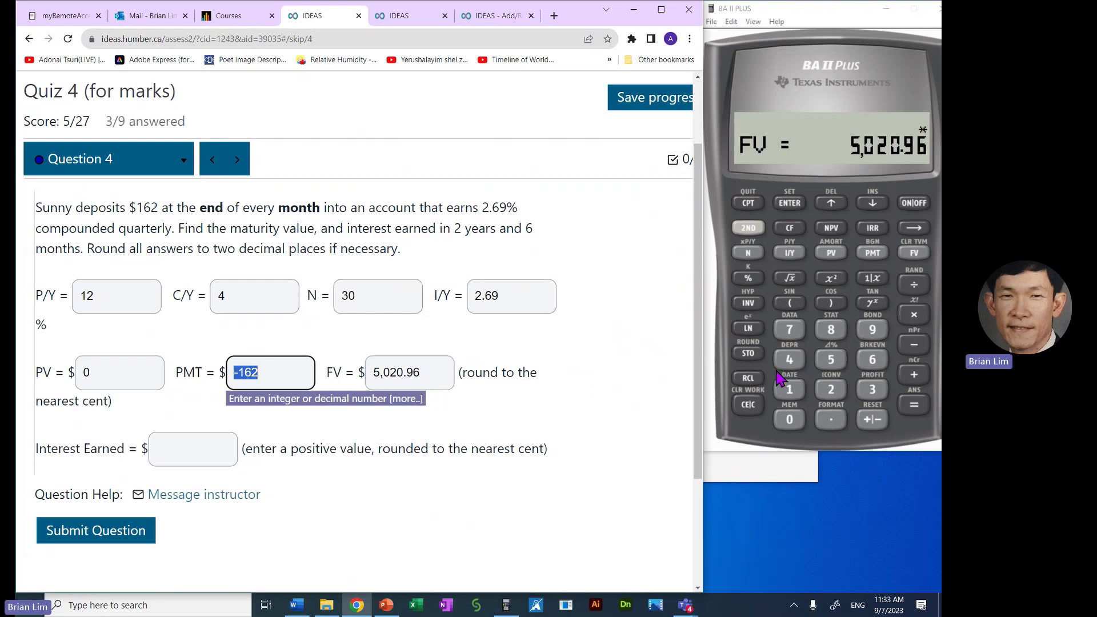
click(750, 383)
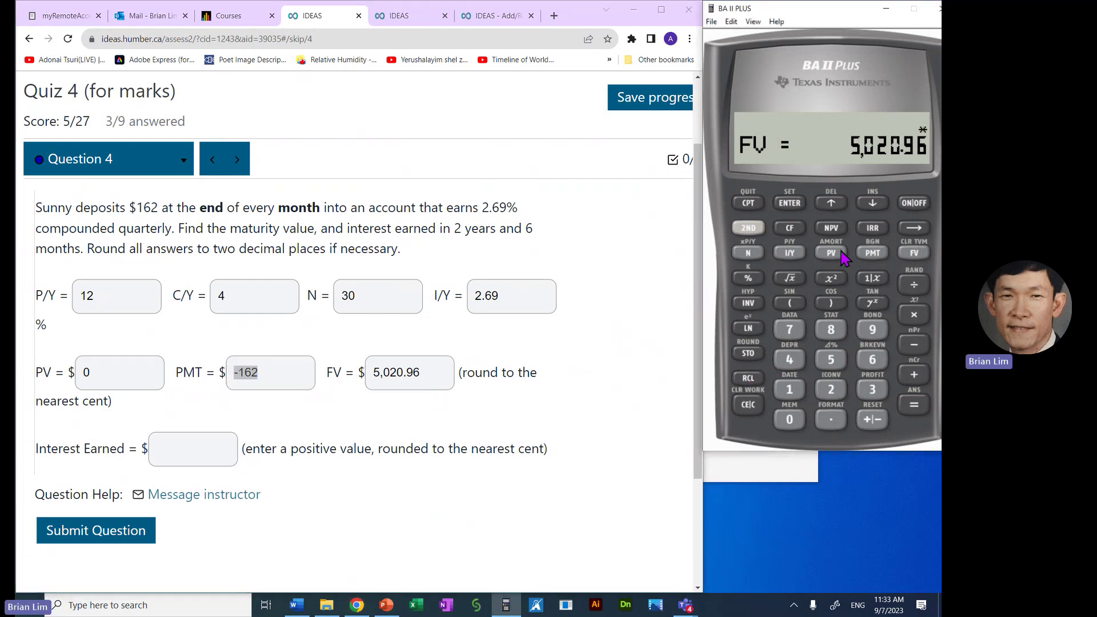
click(872, 252)
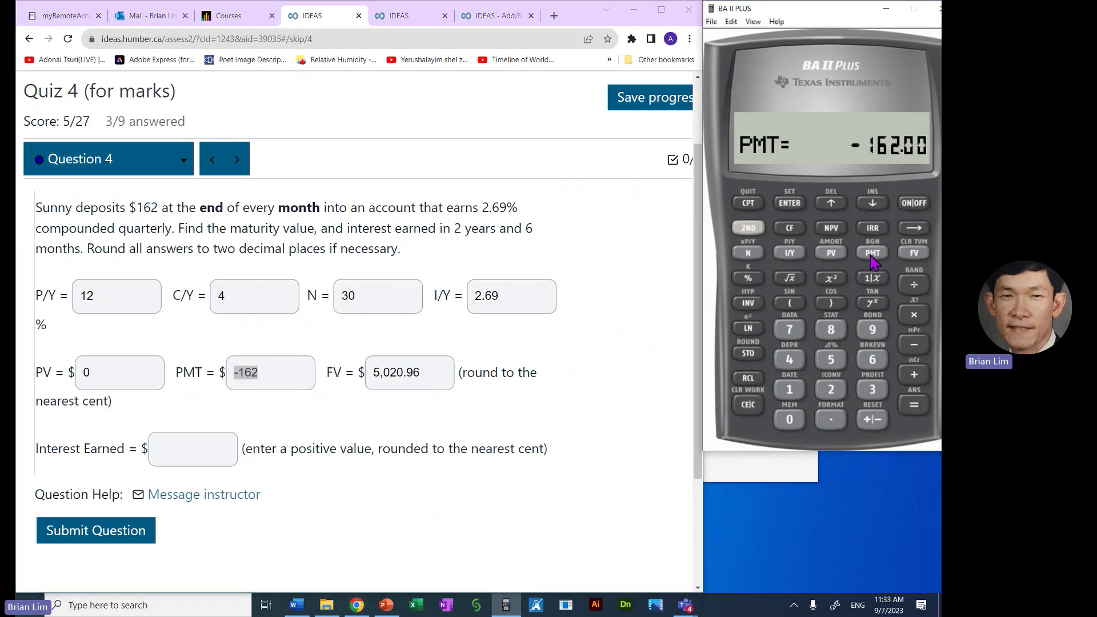
click(873, 419)
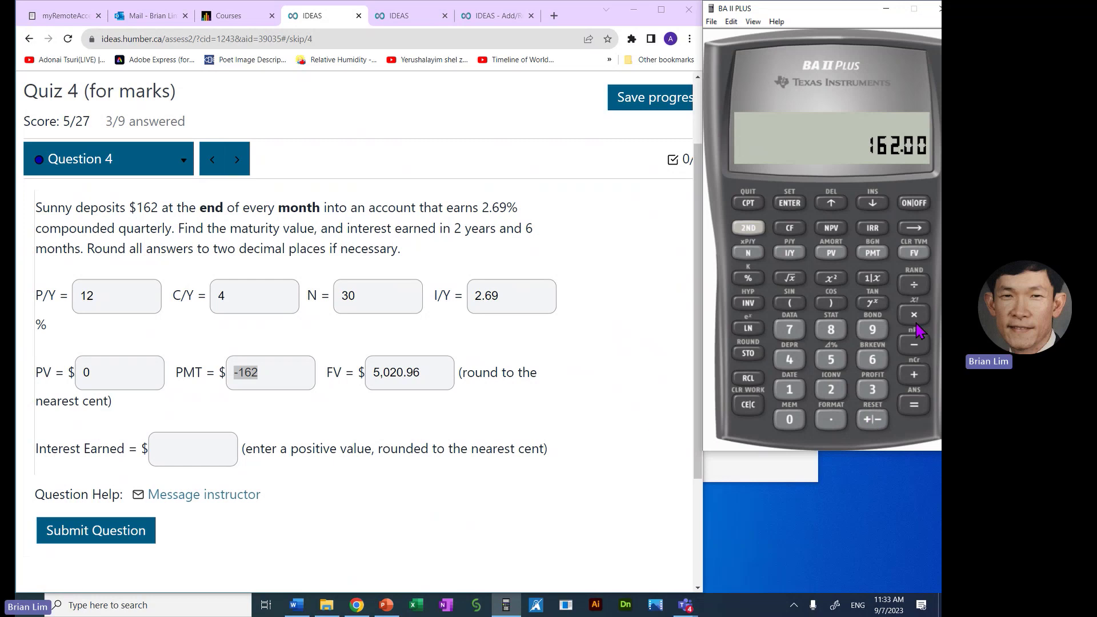
double_click(395, 291)
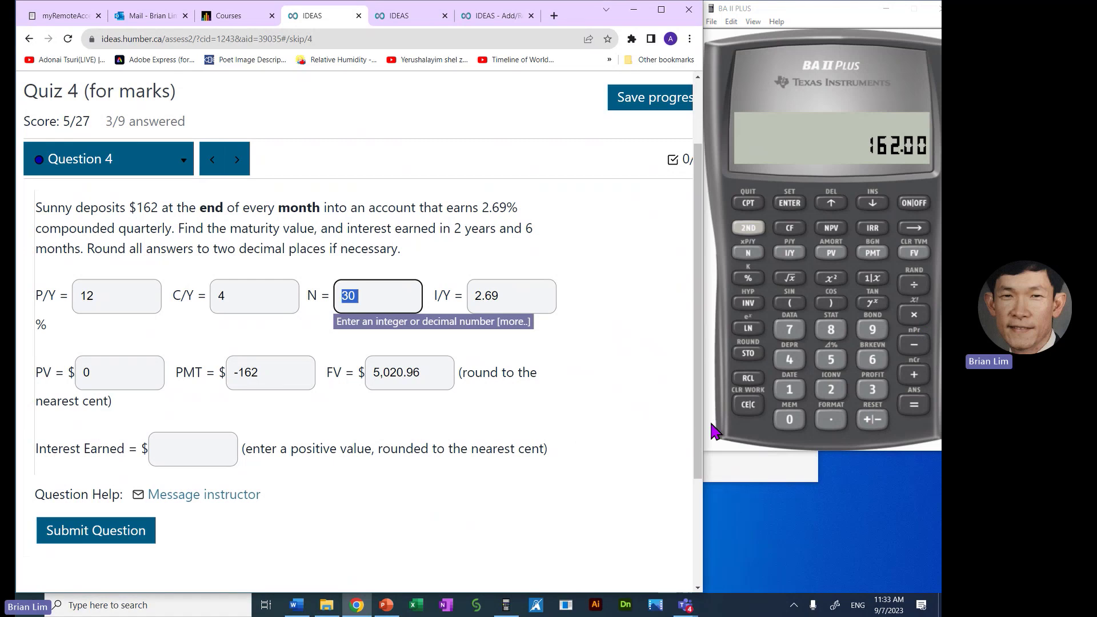
click(761, 382)
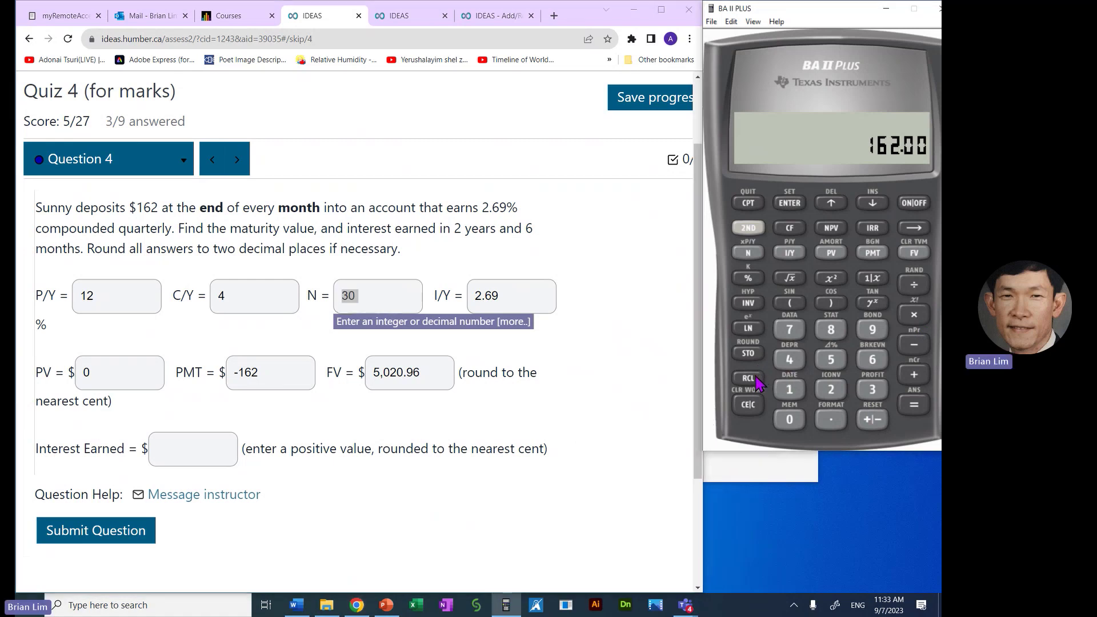
click(748, 255)
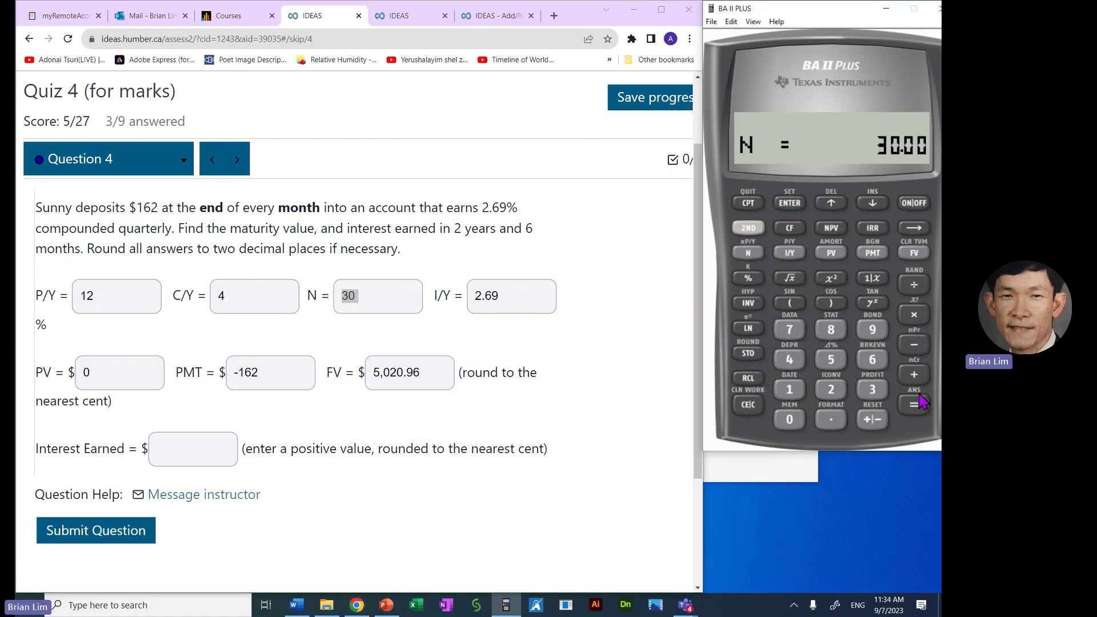
click(915, 407)
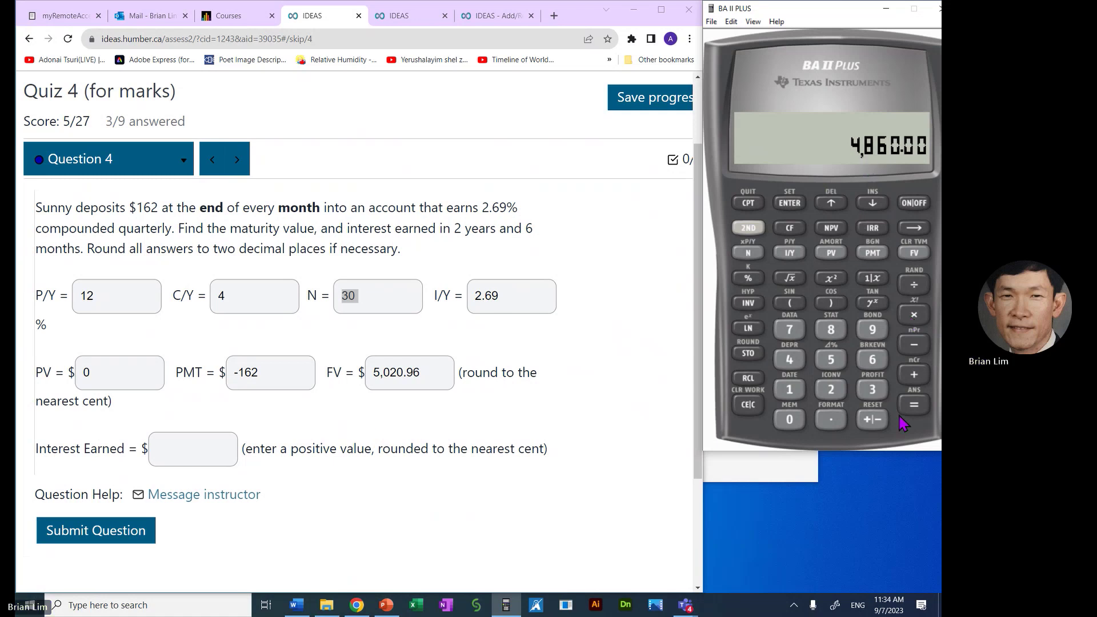
click(876, 421)
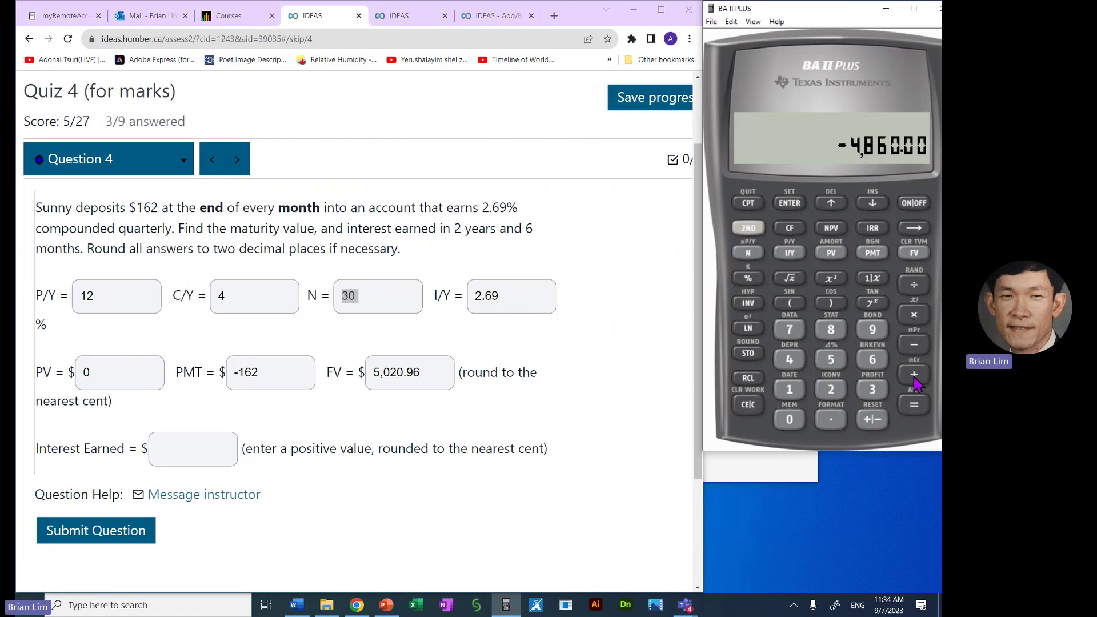
Step: Add FV 5,020.96 to -4,860 on the calculator, giving interest earned 160.96
double_click(435, 377)
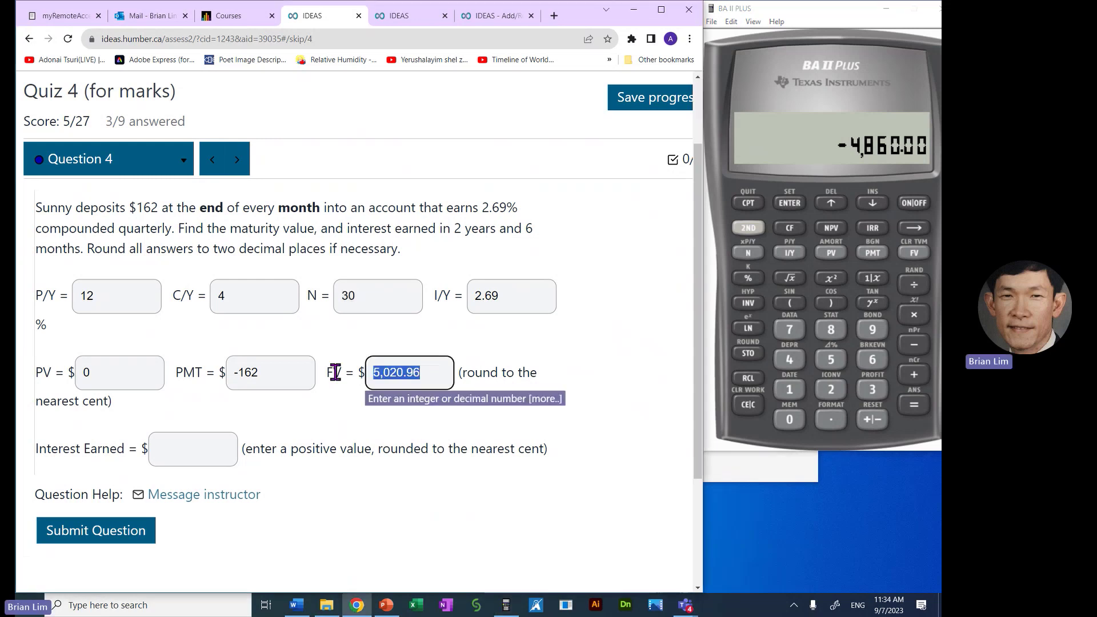
click(834, 366)
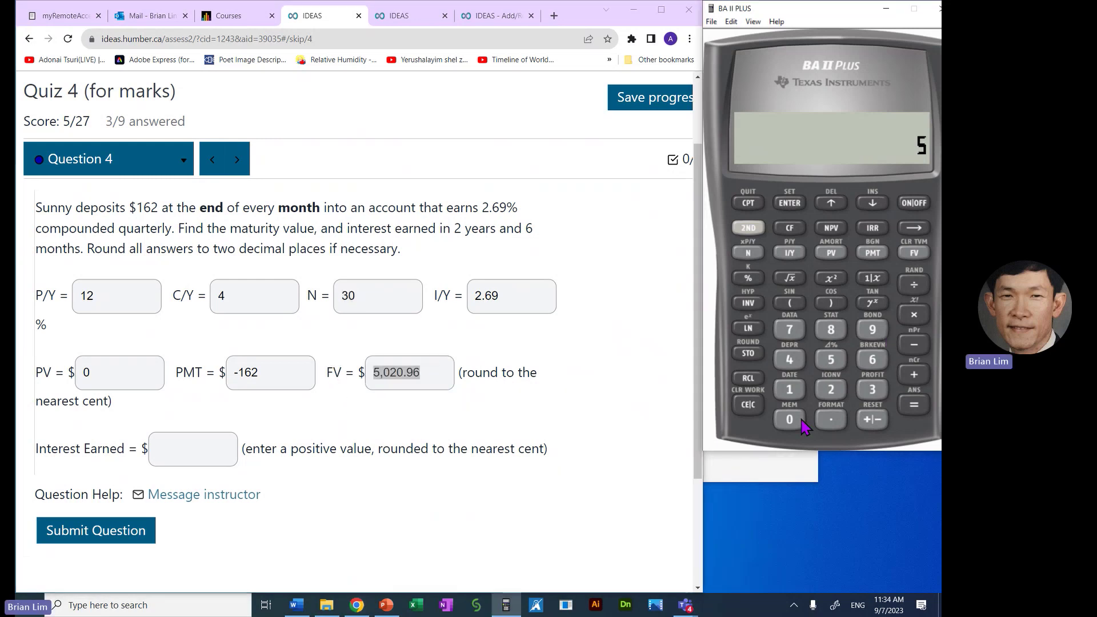
click(790, 420)
click(839, 391)
click(800, 421)
click(828, 422)
click(873, 331)
click(873, 360)
click(915, 404)
Step: Enter 160.96 as Interest Earned and submit Question 4 for grading
click(217, 452)
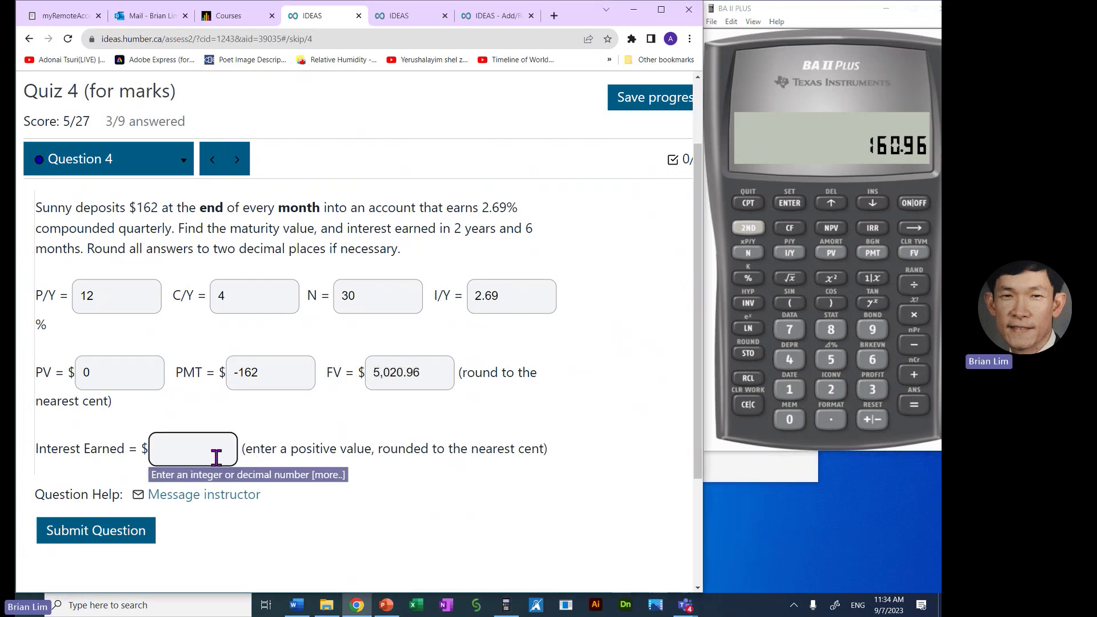
text(160.96)
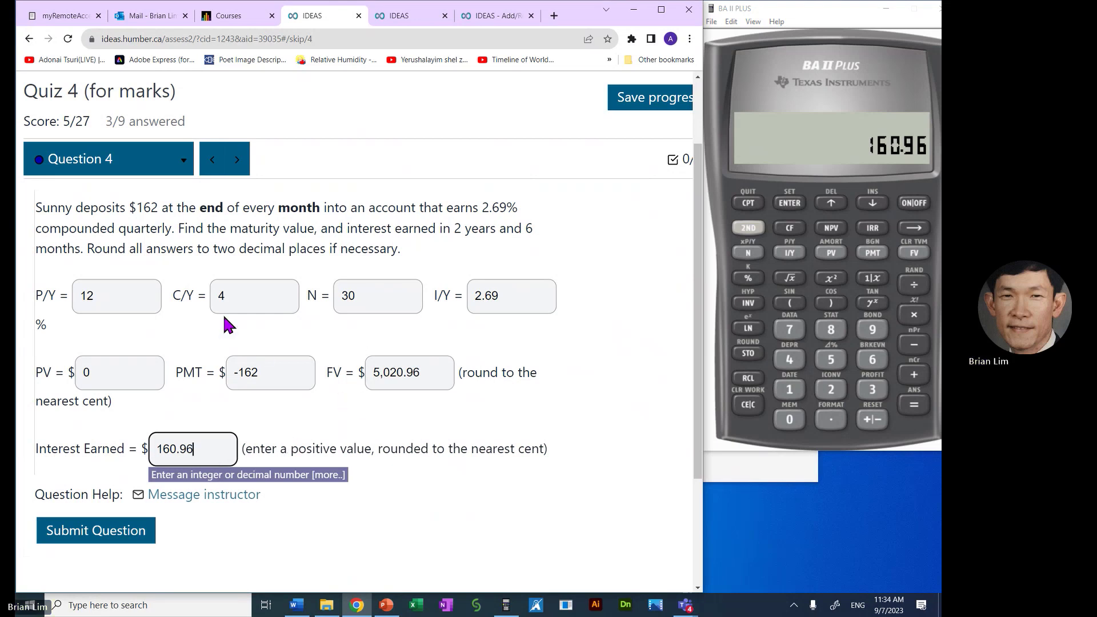
click(115, 532)
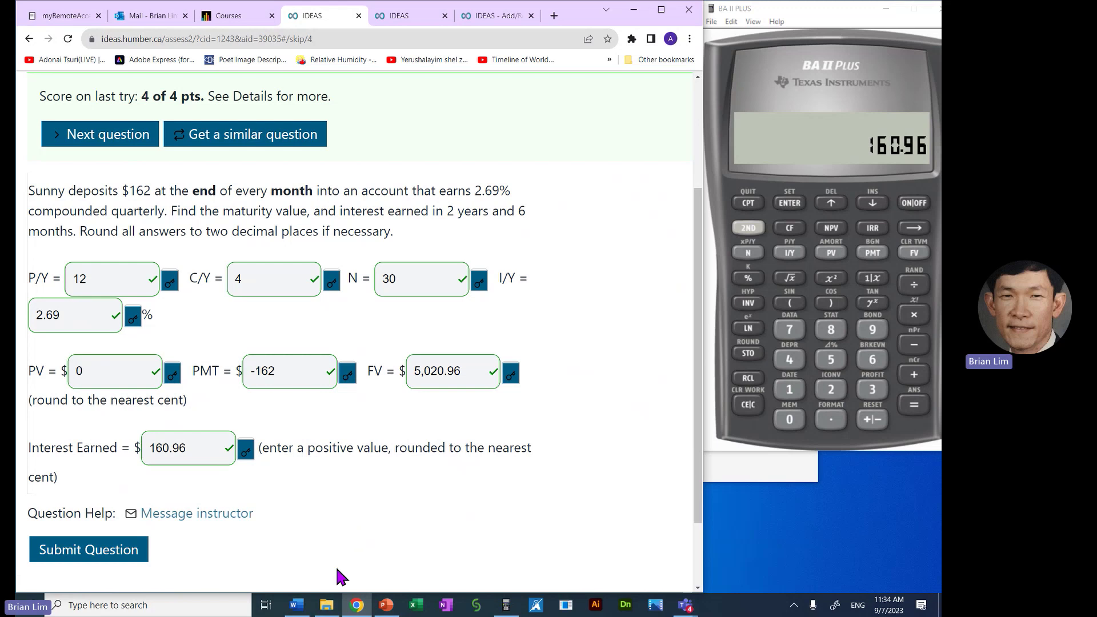
Step: Bring up the Word Document1 notes from the taskbar
mouse_move(300, 609)
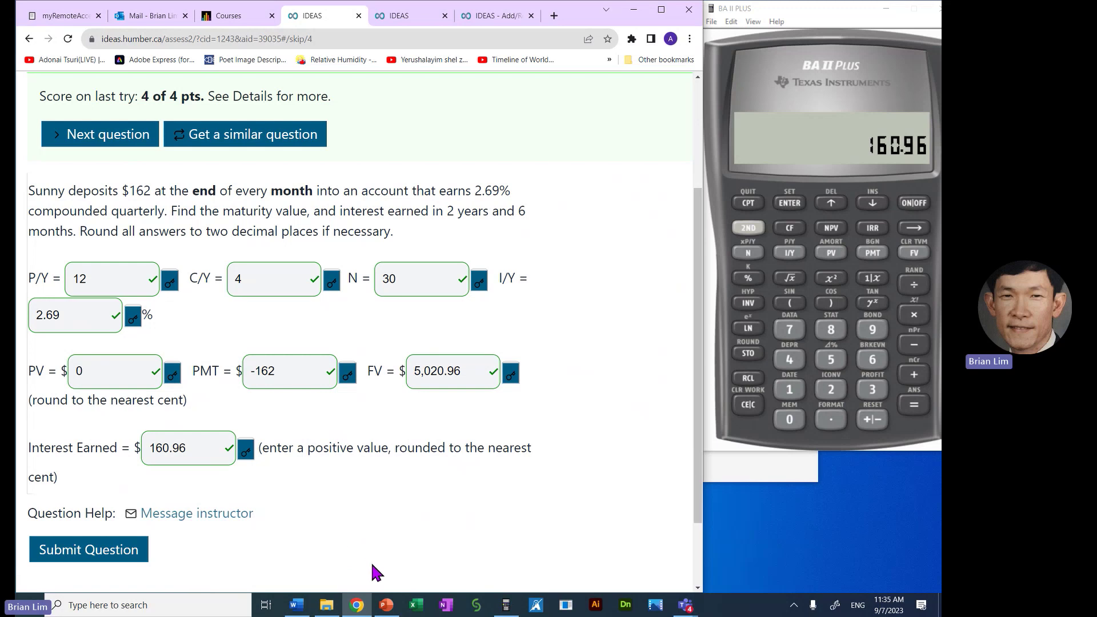
Step: Create a new blank Word document
click(297, 607)
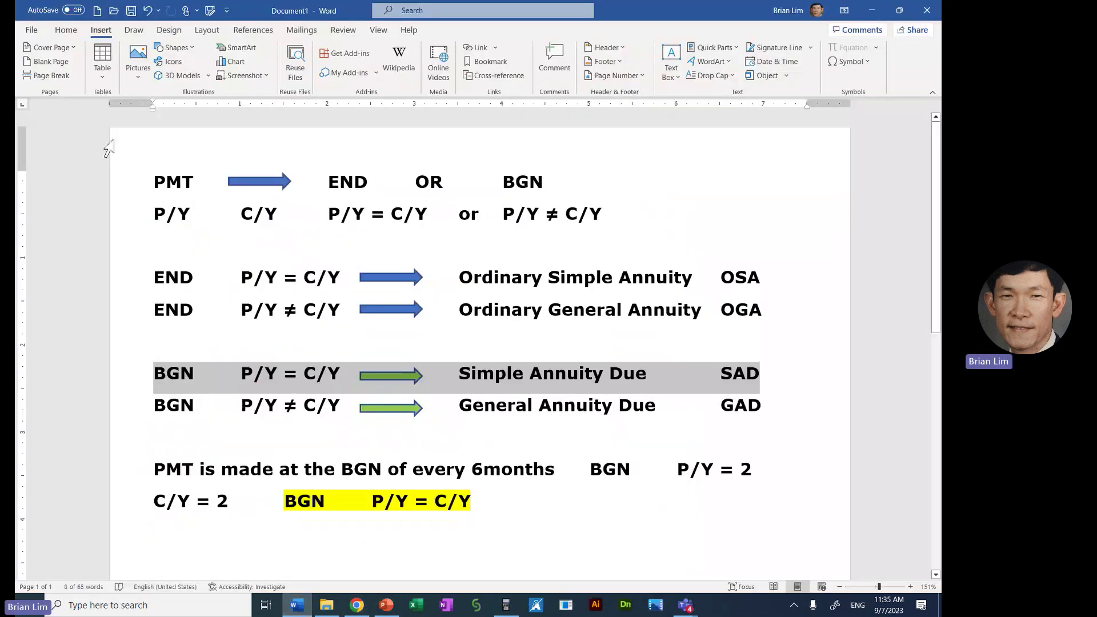
click(33, 31)
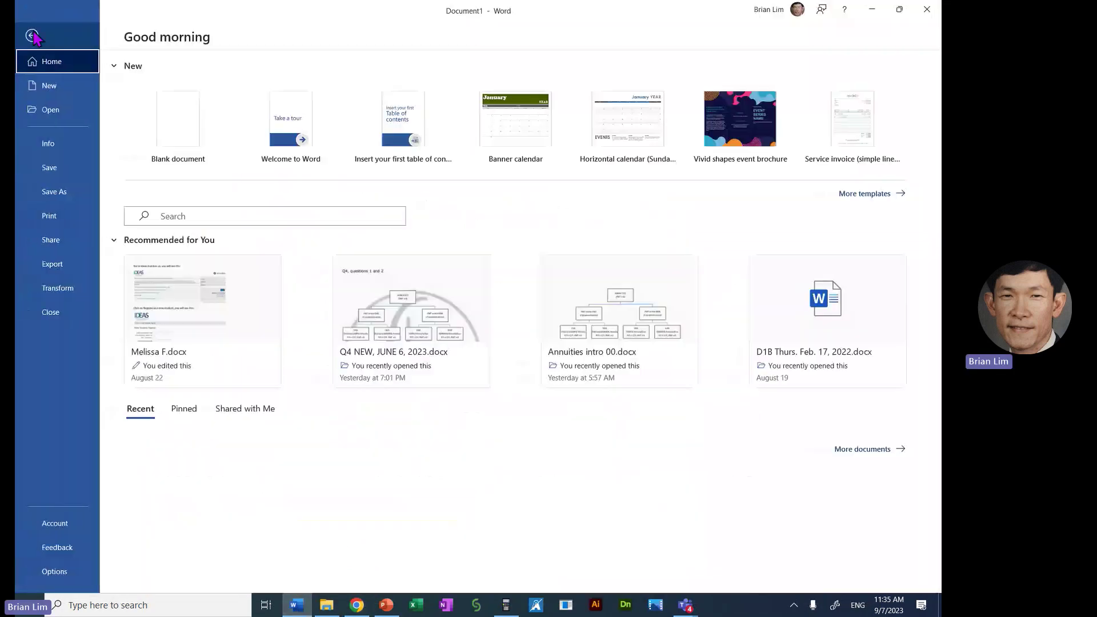
click(49, 86)
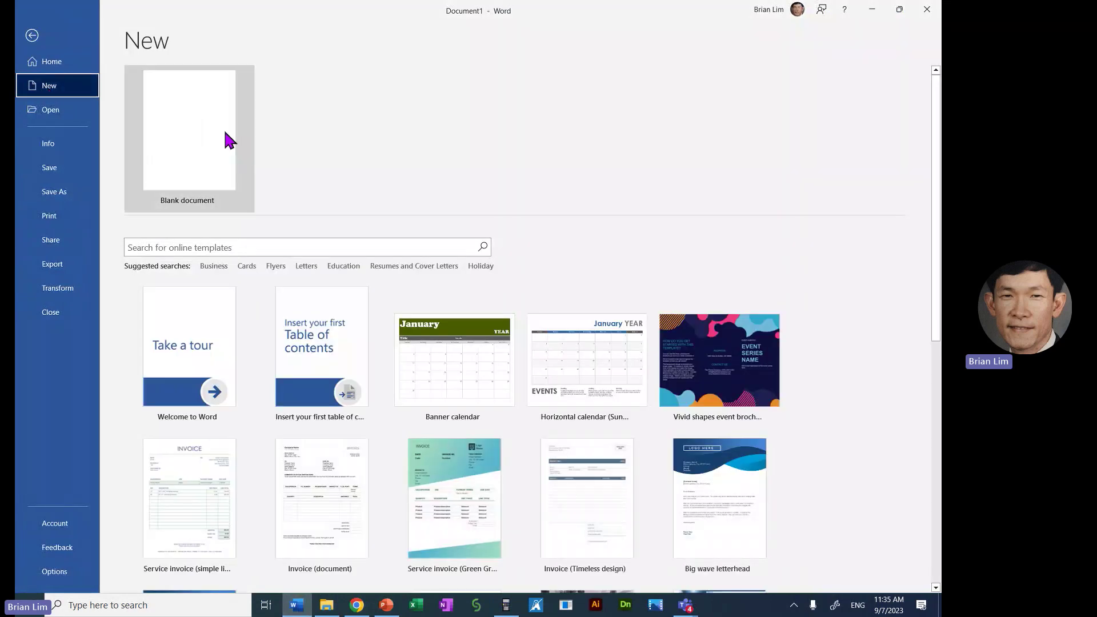
click(206, 140)
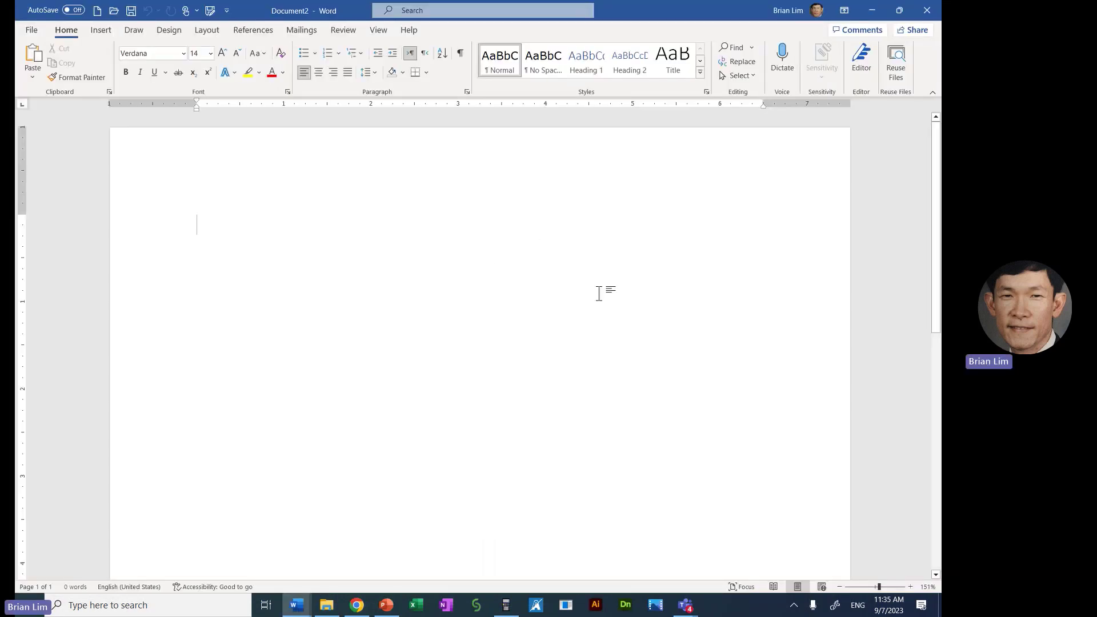
Step: Type 'Interest earned = FV - total amount deposited' and 'Interest earned = FV - PMT x N =' on two lines
text(Interest earned = )
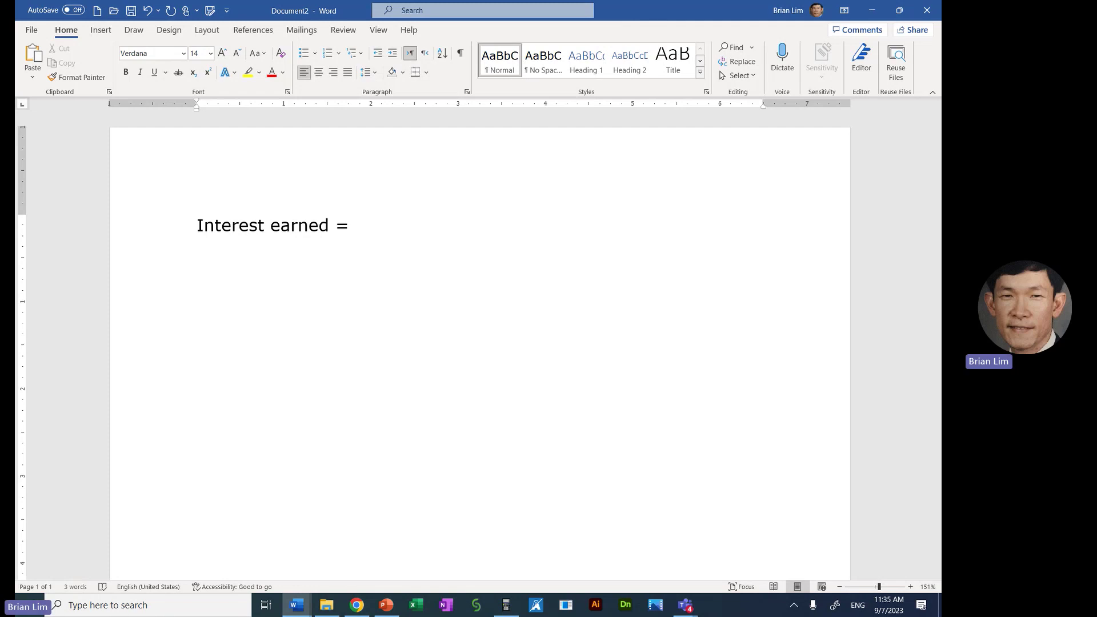
text(FV)
text( - )
text(total)
text( amoun)
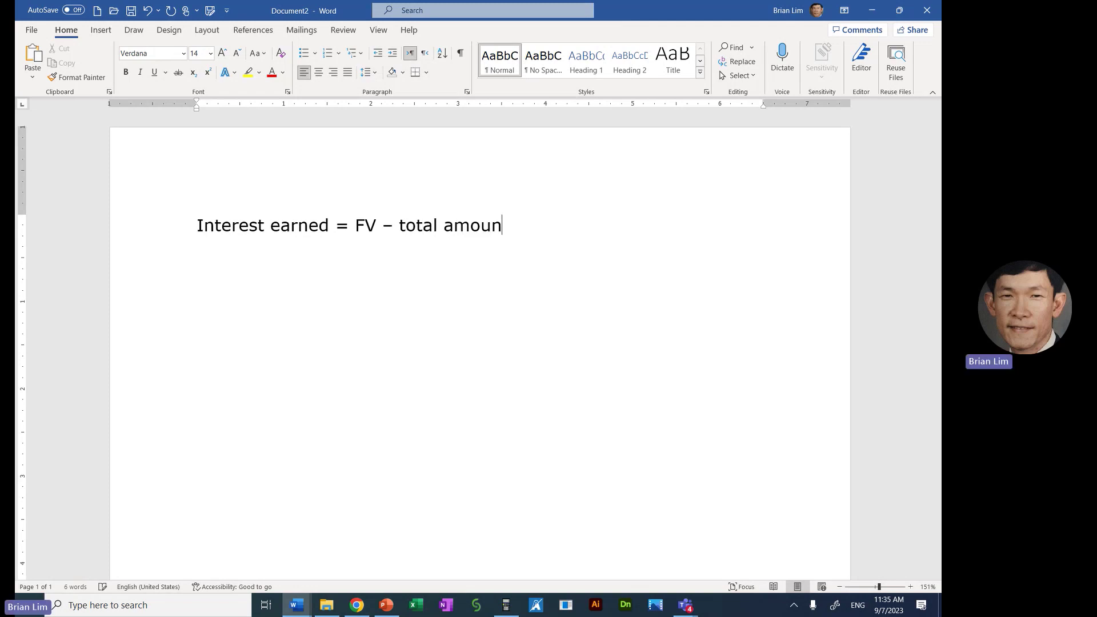
text(t deposited)
key(Return)
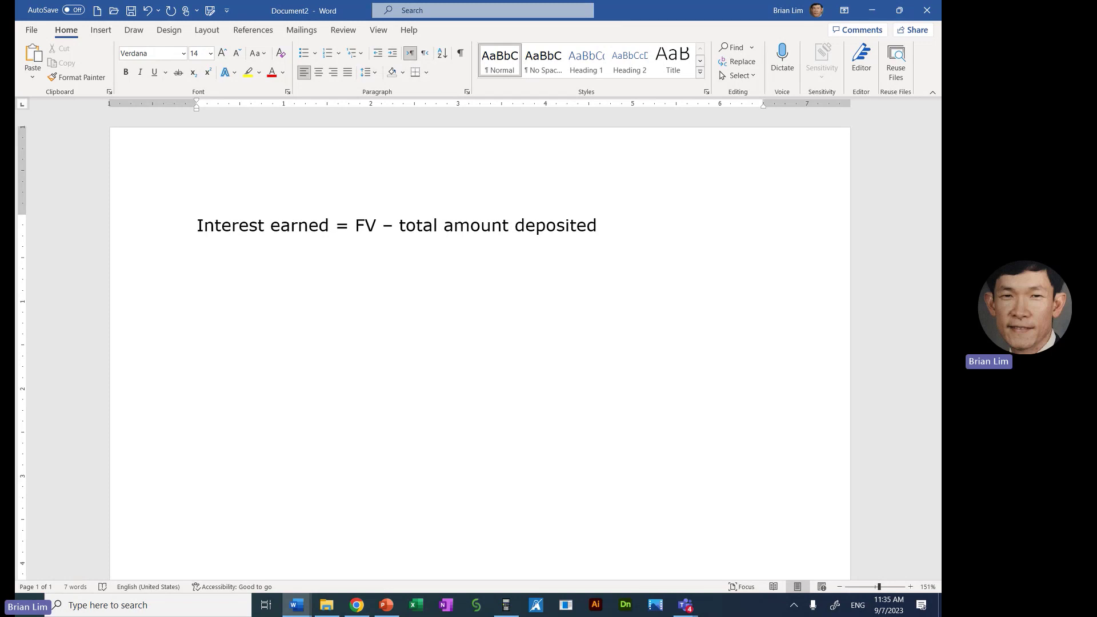
text(Interest e)
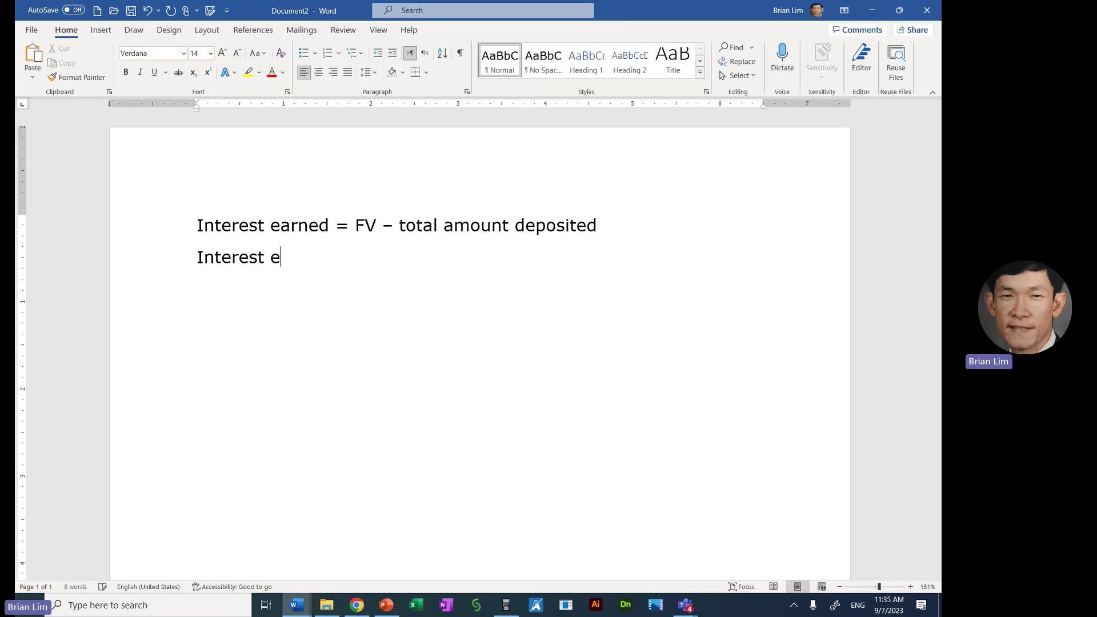
text(arned = )
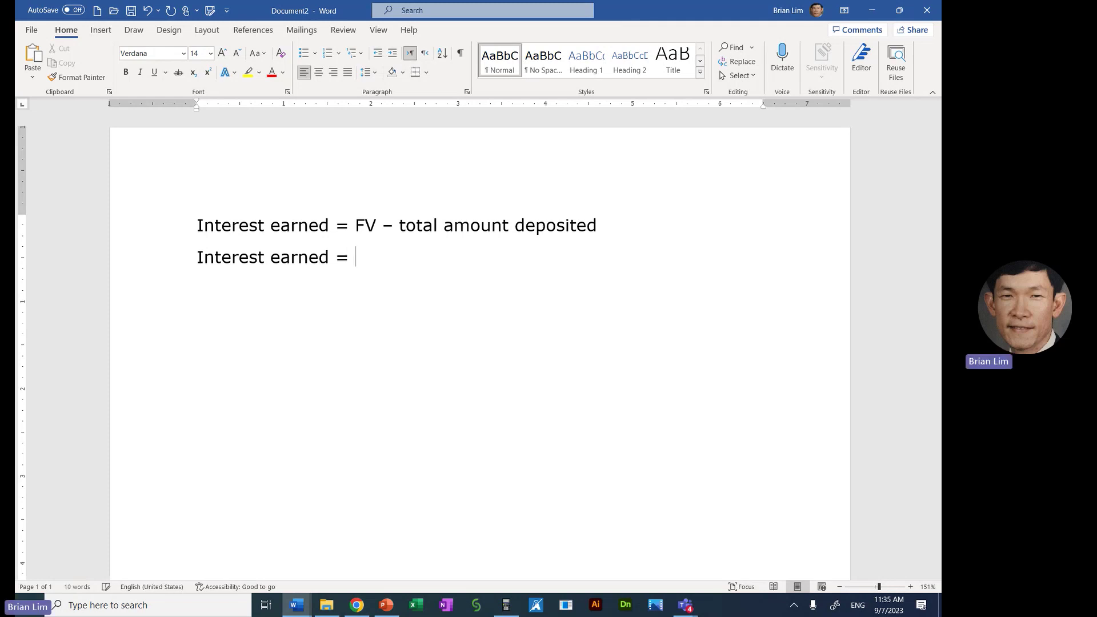
text(FV - PMT x N)
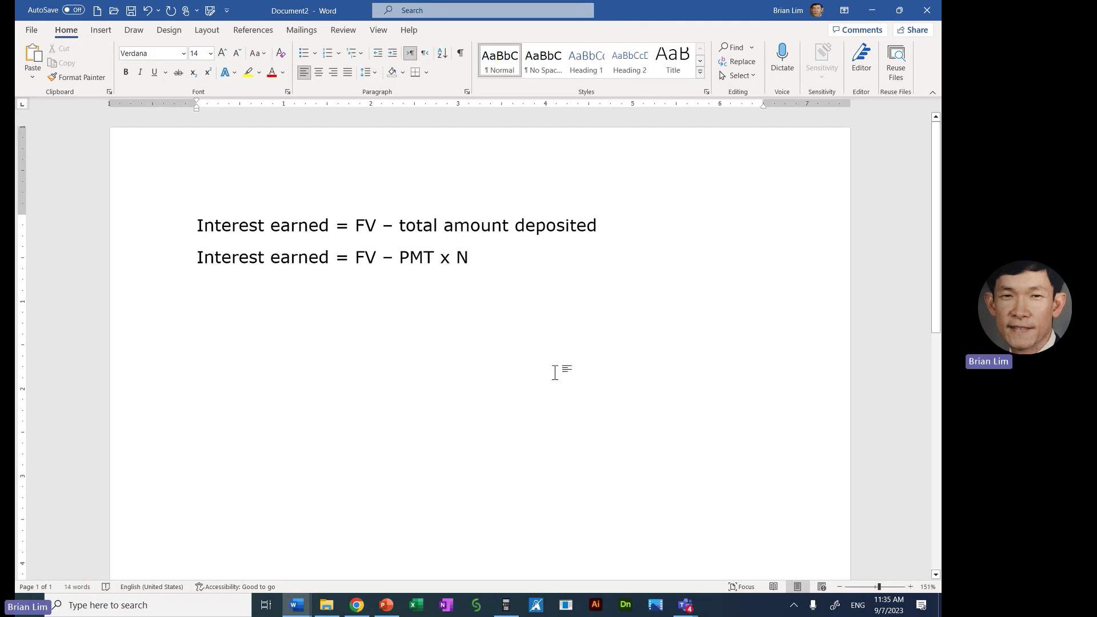
text( =)
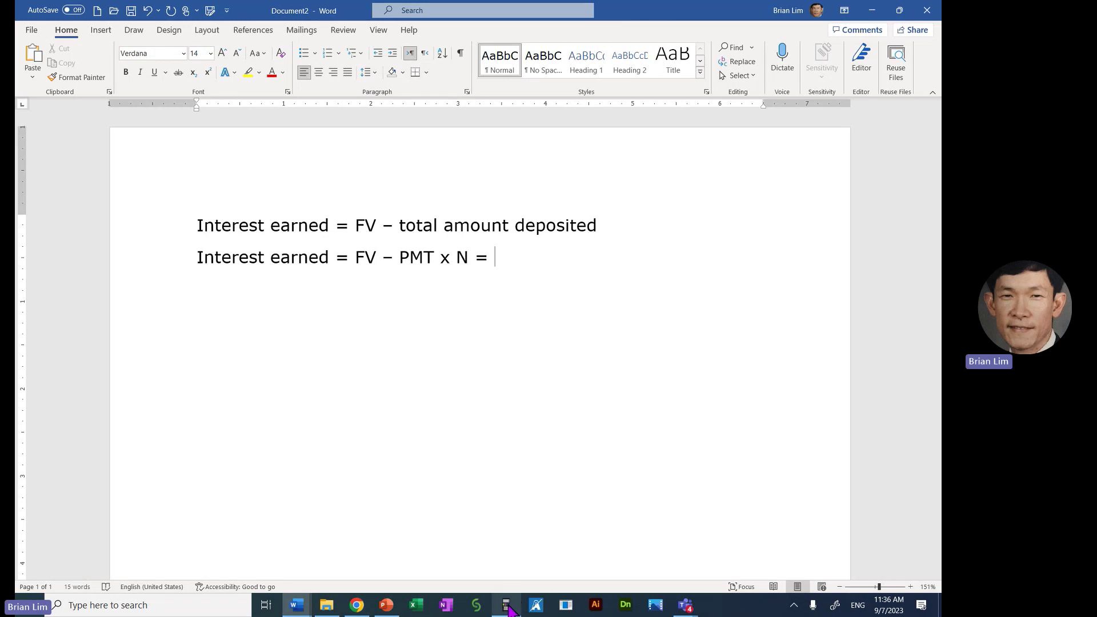
Step: Copy the quiz's FV 5,020.96 and paste it after 'PMT x N =' in Word
mouse_move(358, 611)
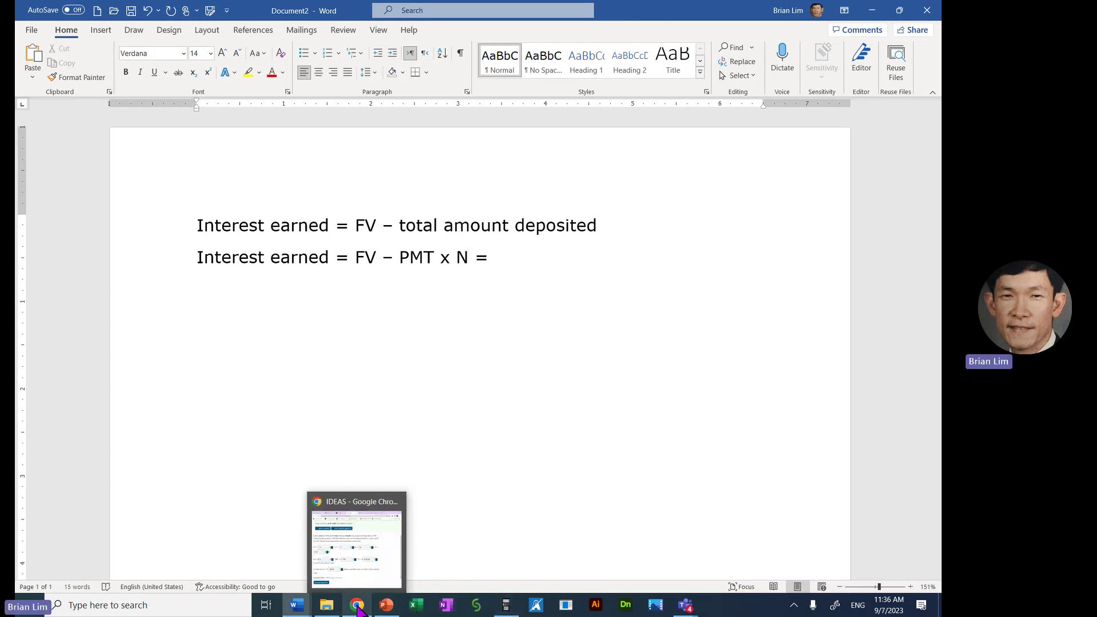
click(375, 538)
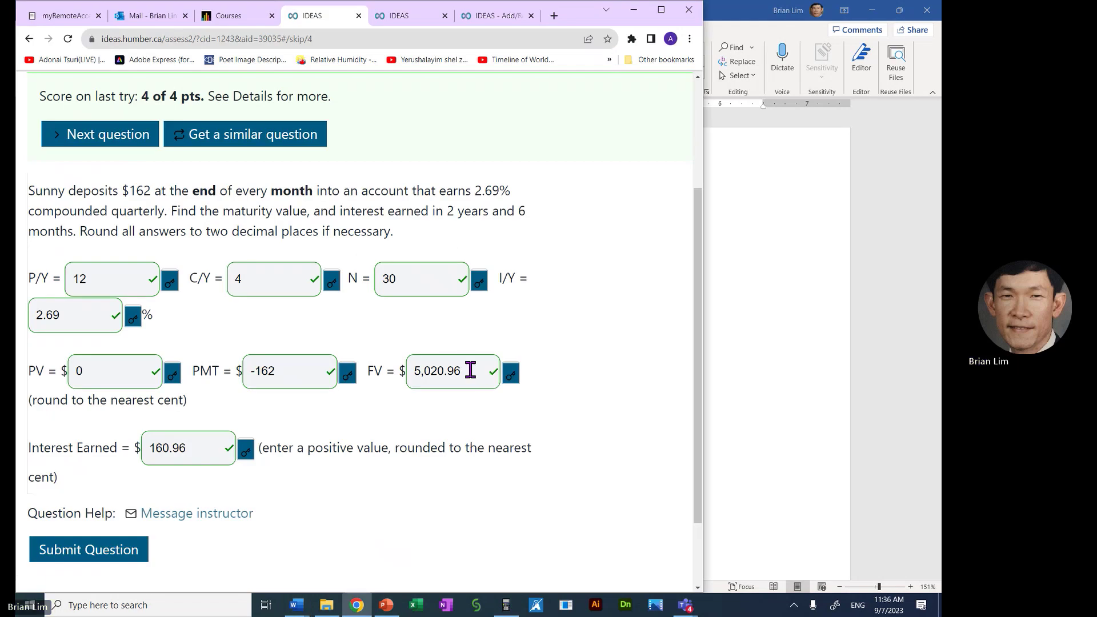
drag(470, 372, 377, 364)
key(ctrl+c)
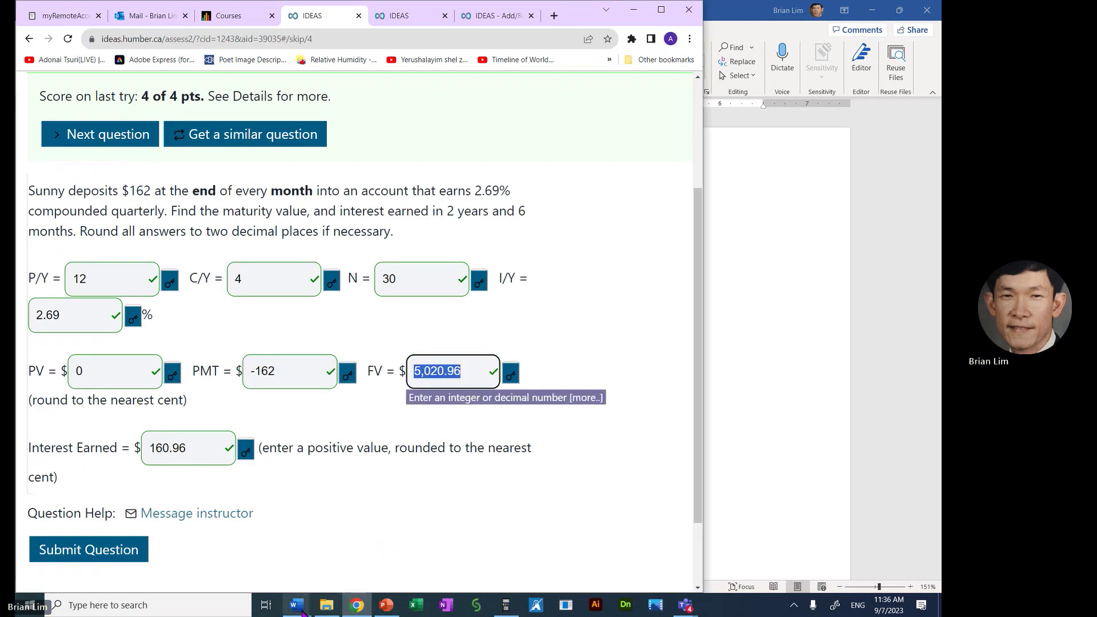
mouse_move(303, 611)
click(366, 554)
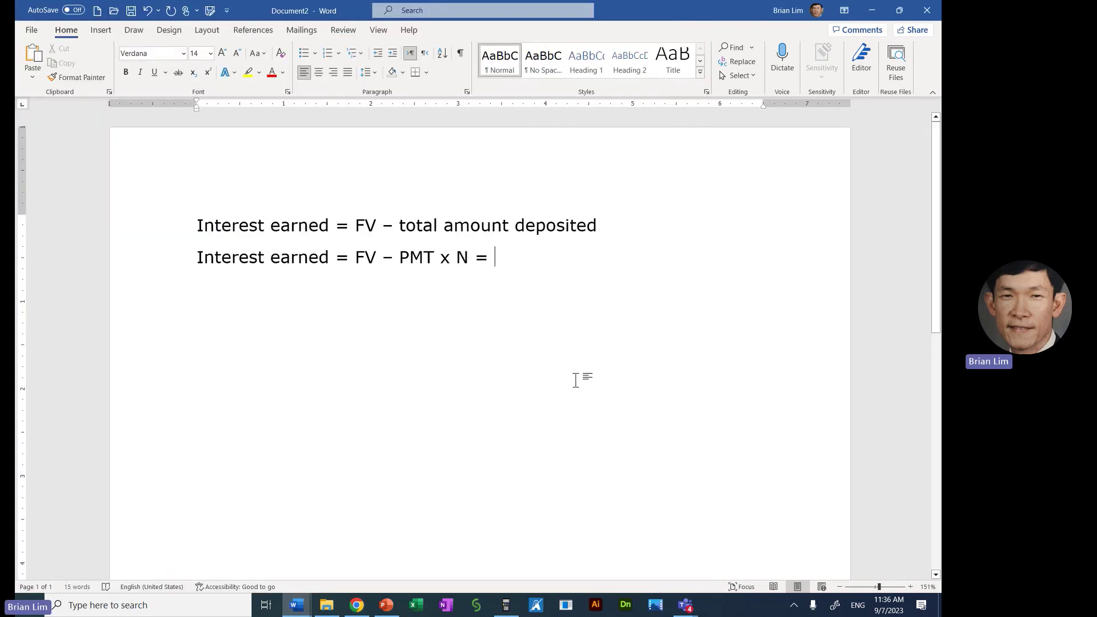
key(ctrl+v)
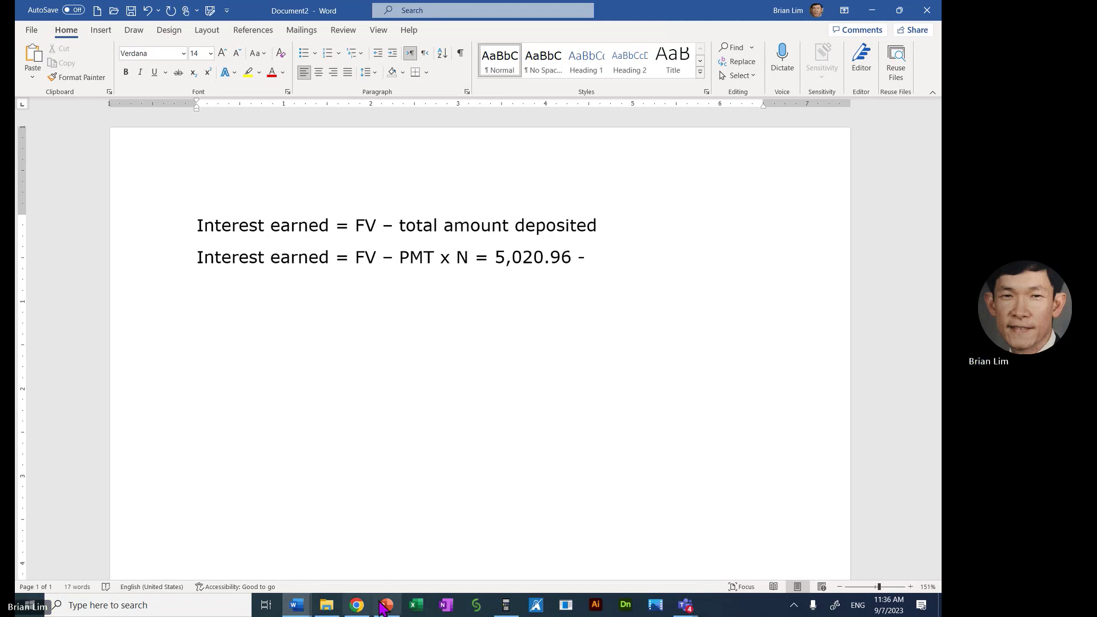
Step: Recompute the total deposited, 162 × 30 = 4,860.00, on the BA II Plus, then return to Word
click(507, 605)
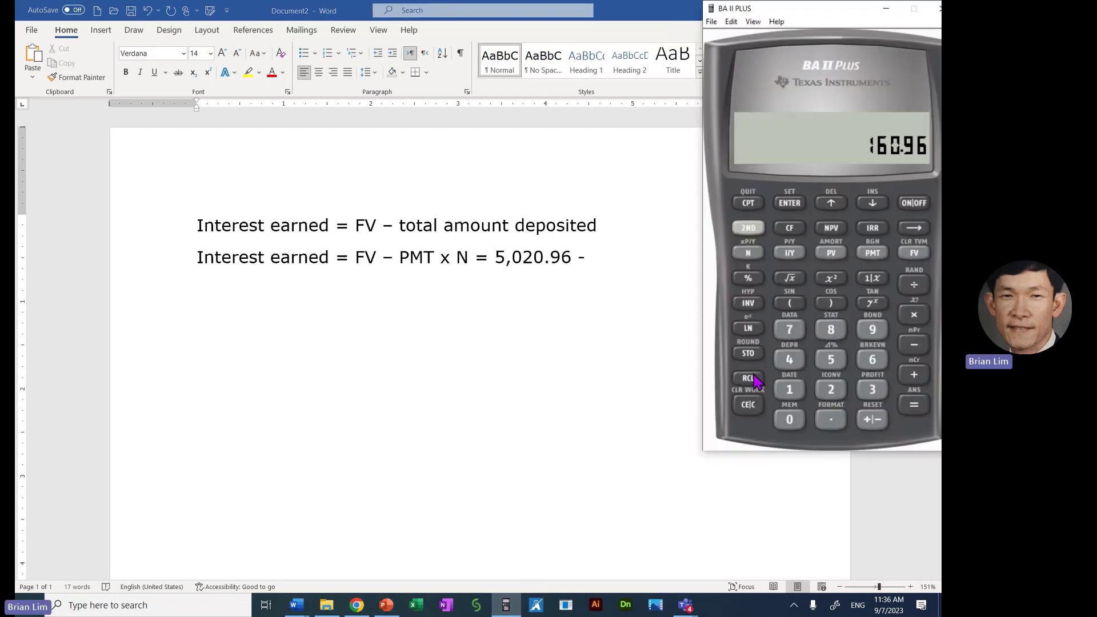
click(872, 253)
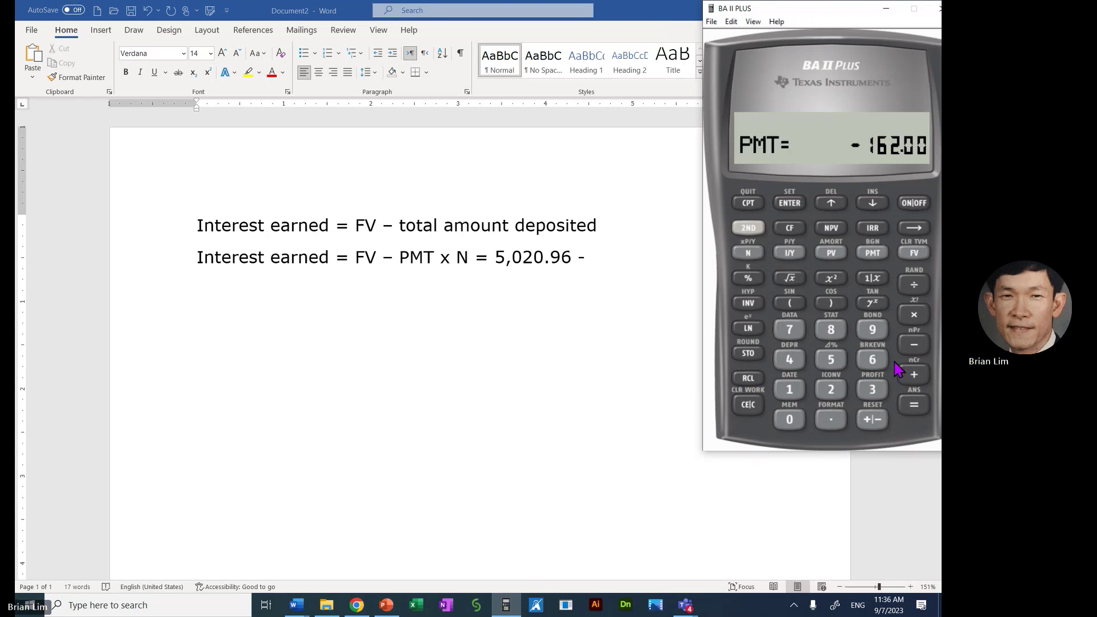
click(870, 429)
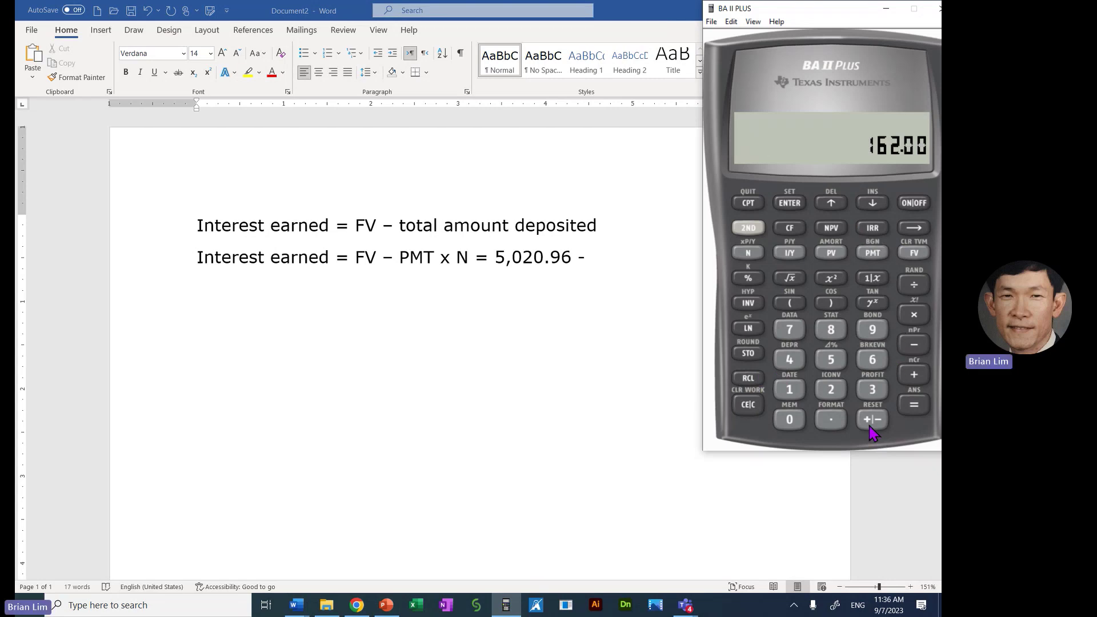
click(913, 319)
click(748, 378)
click(748, 253)
click(910, 407)
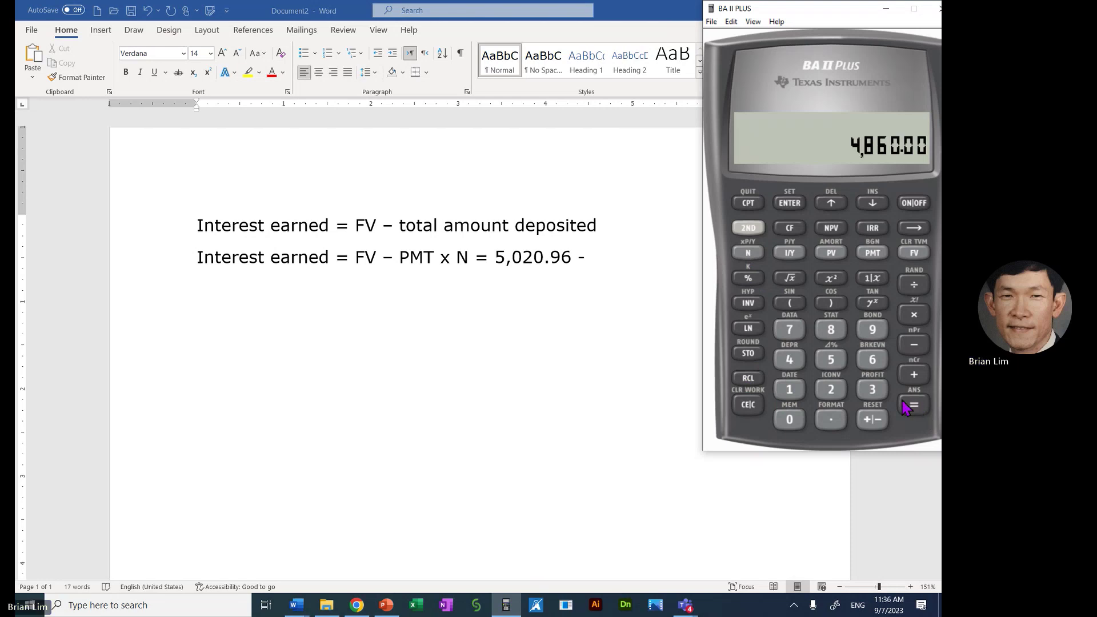
click(607, 260)
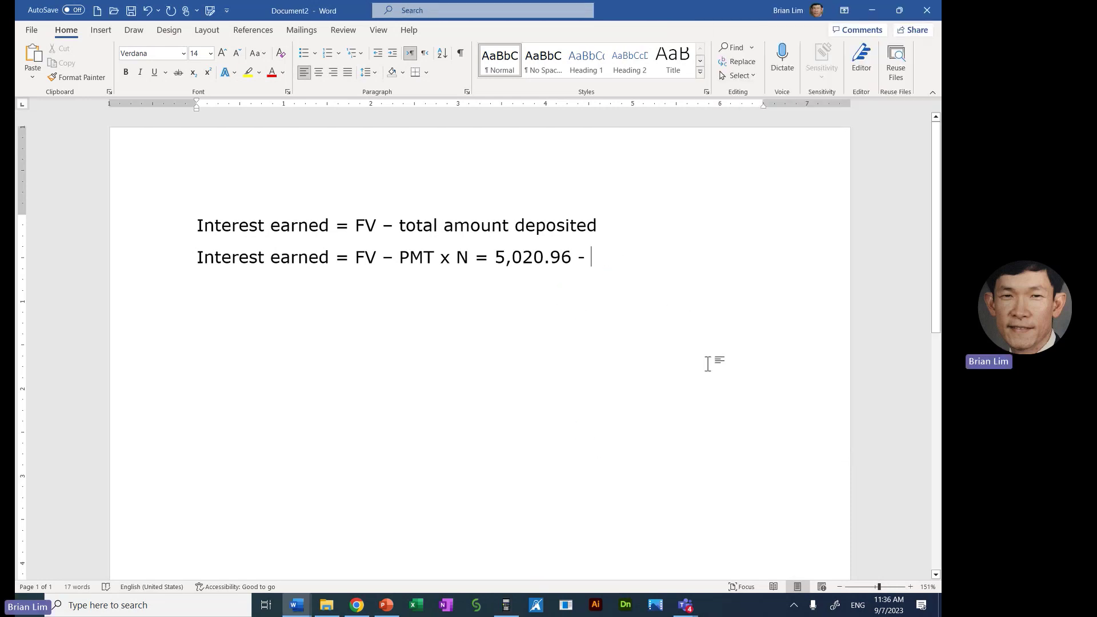
Step: Extend the Word formula with '162 x 30 = 5,020.96 − 4,860 =', checking the total deposited on the calculator
text(162 x 30)
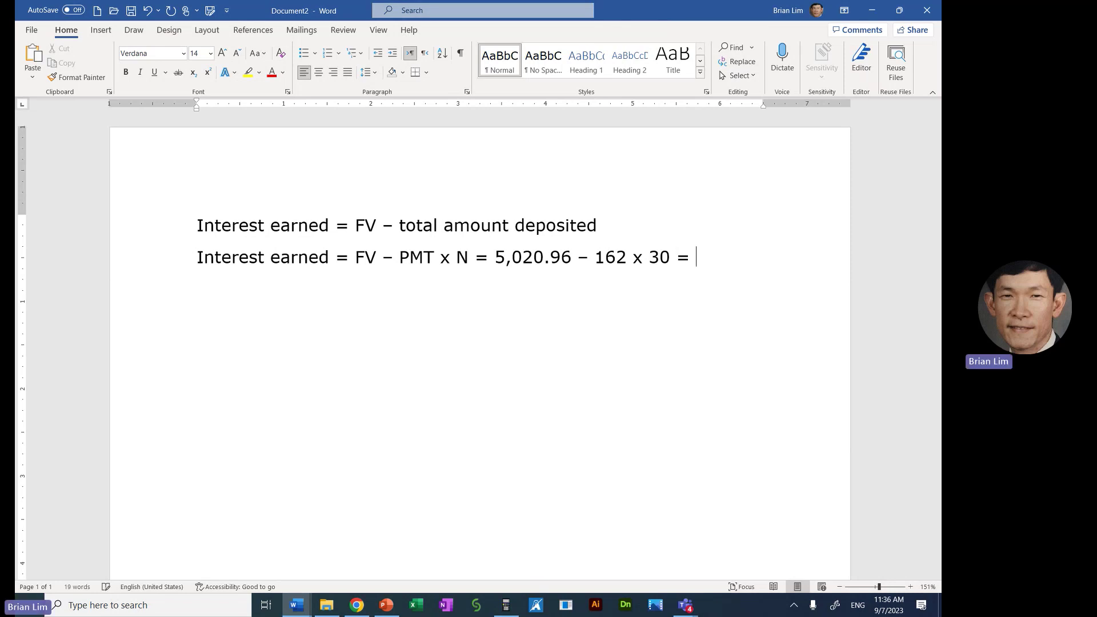
text( = 5,)
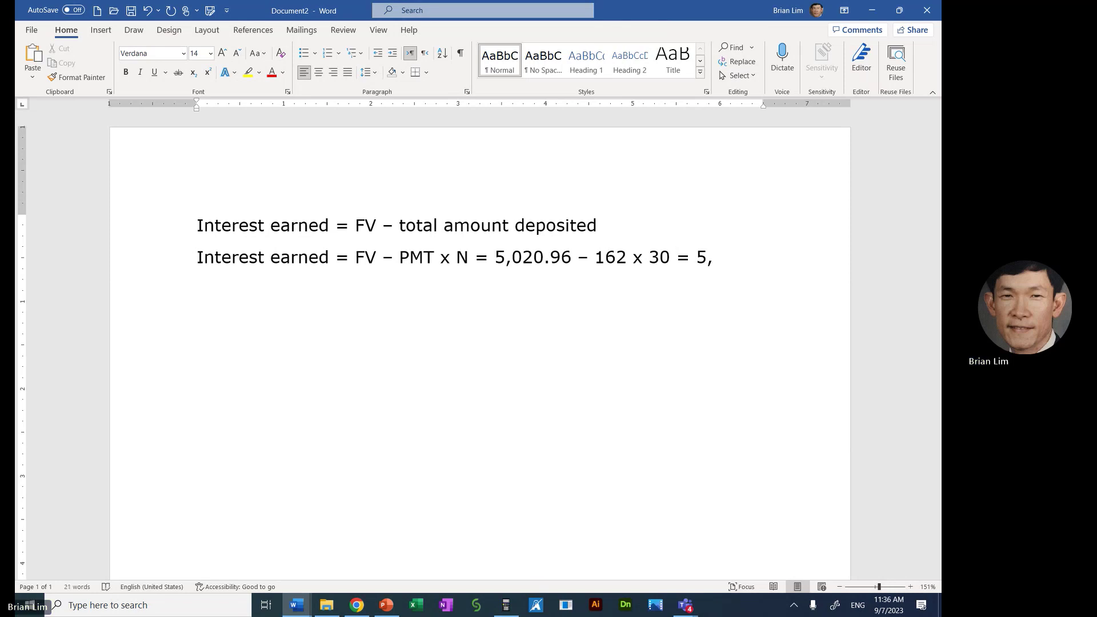
text(020.96)
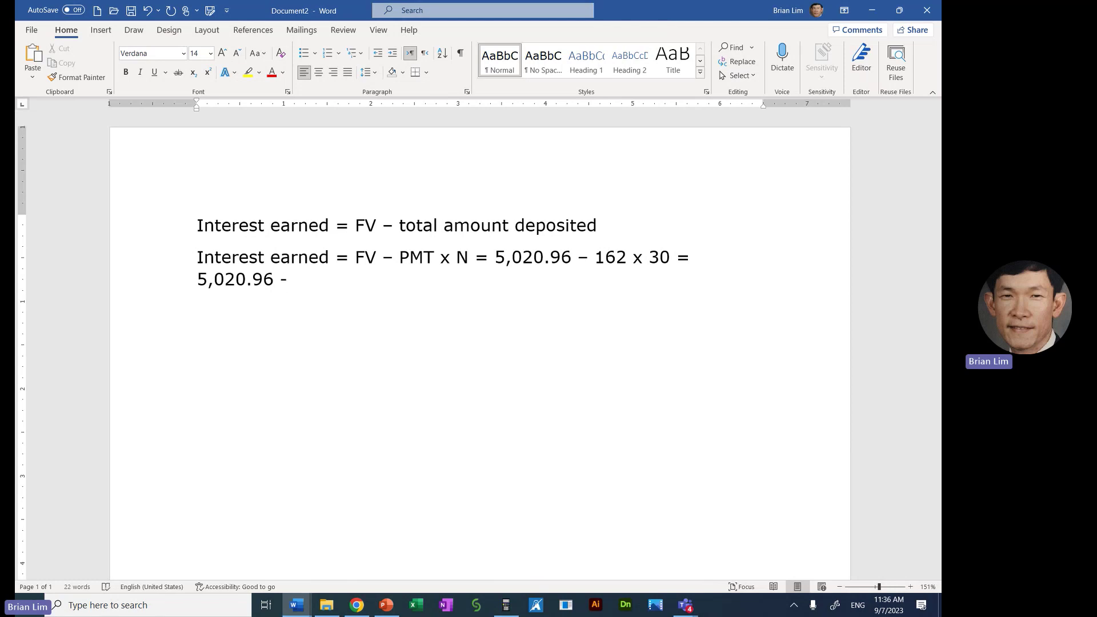
text( -)
click(501, 612)
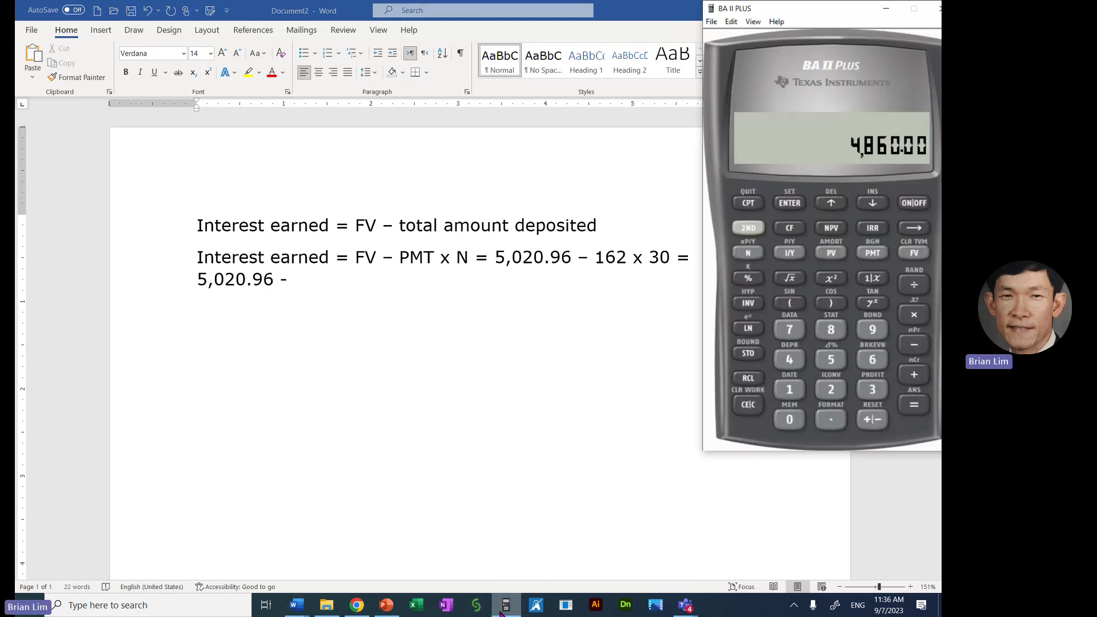
click(495, 454)
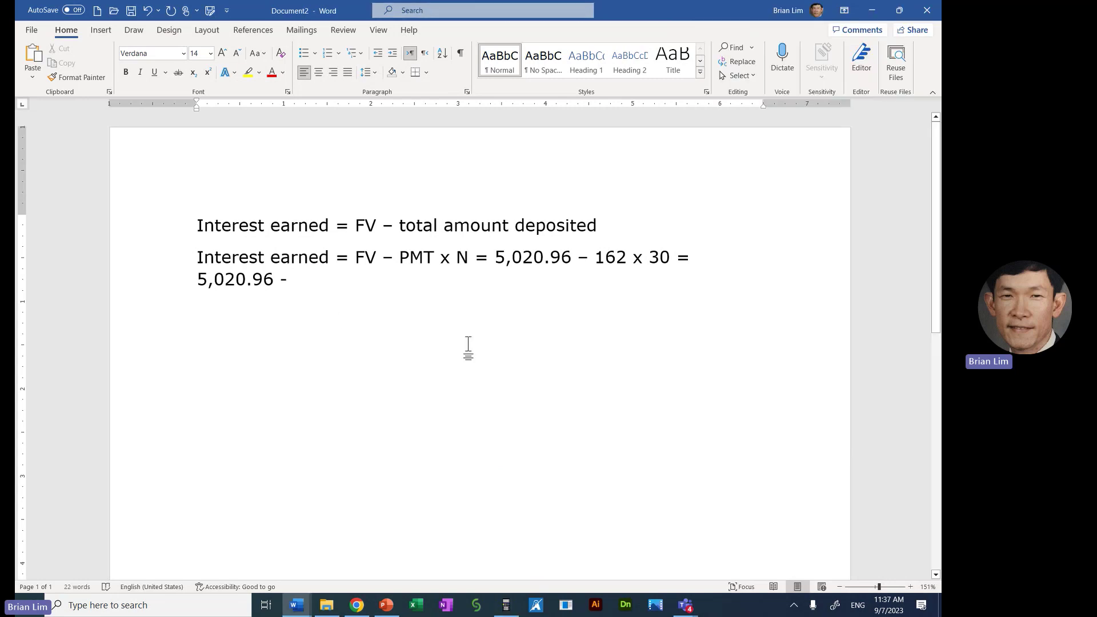
text(4,860 =)
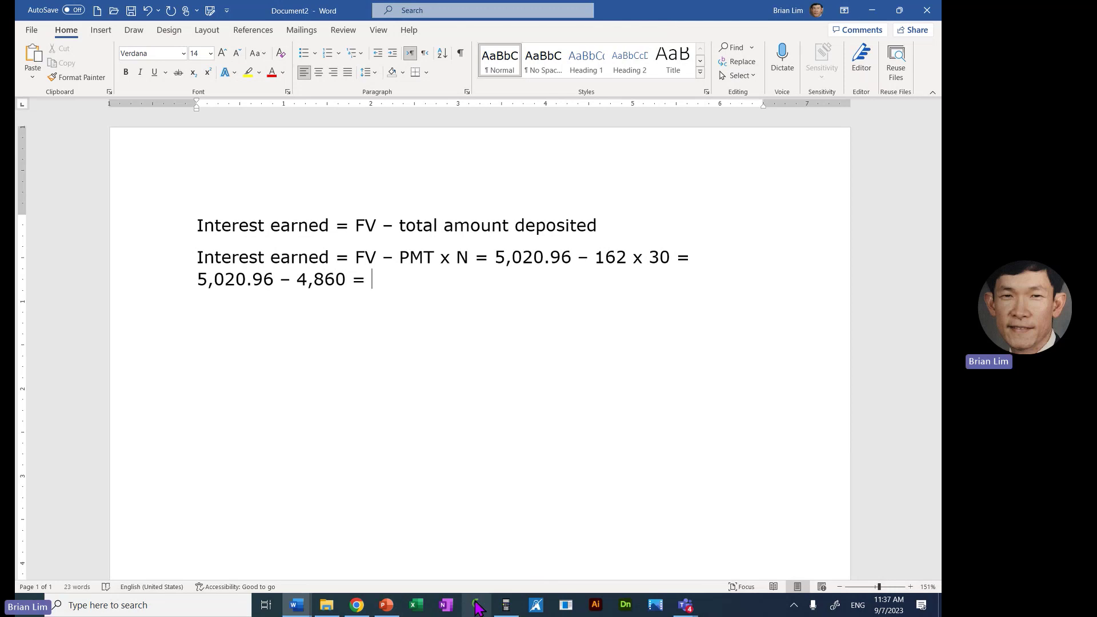
Step: Compute recalled FV 5,020.96 − 4,860 = 160.96 on the BA II Plus and type 160 after '4,860 =' in Word
click(506, 605)
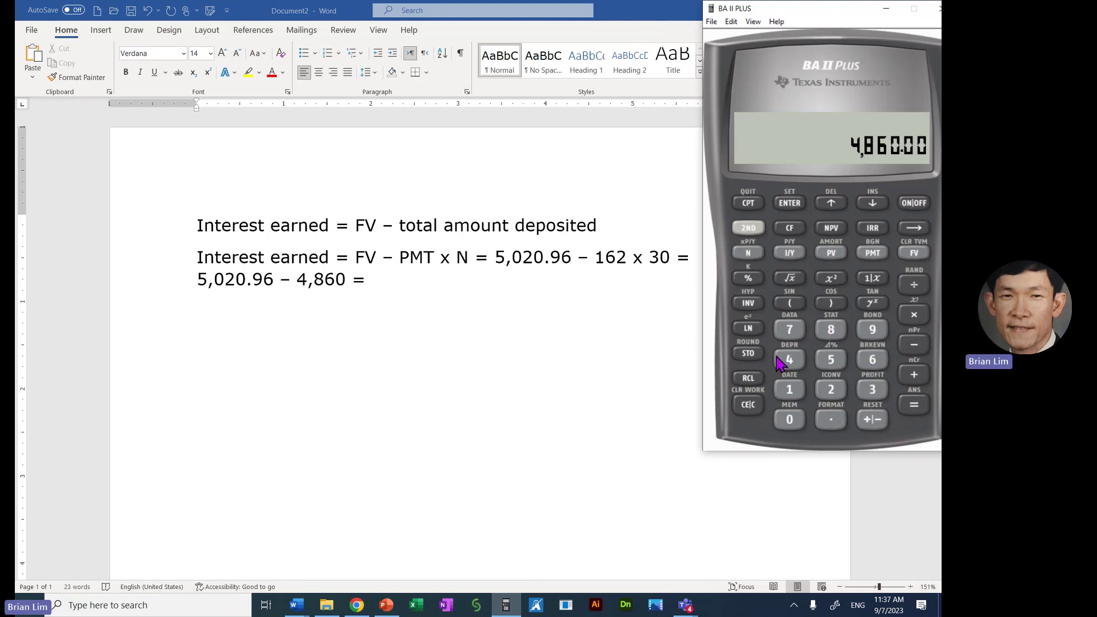
click(748, 378)
click(914, 253)
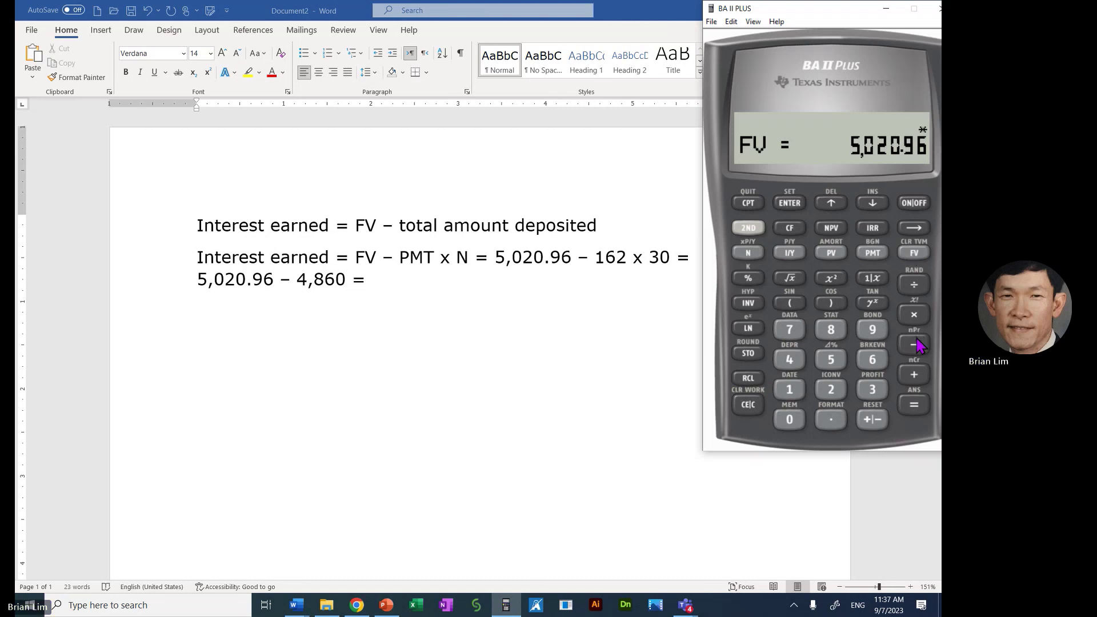
click(916, 345)
click(798, 369)
click(831, 330)
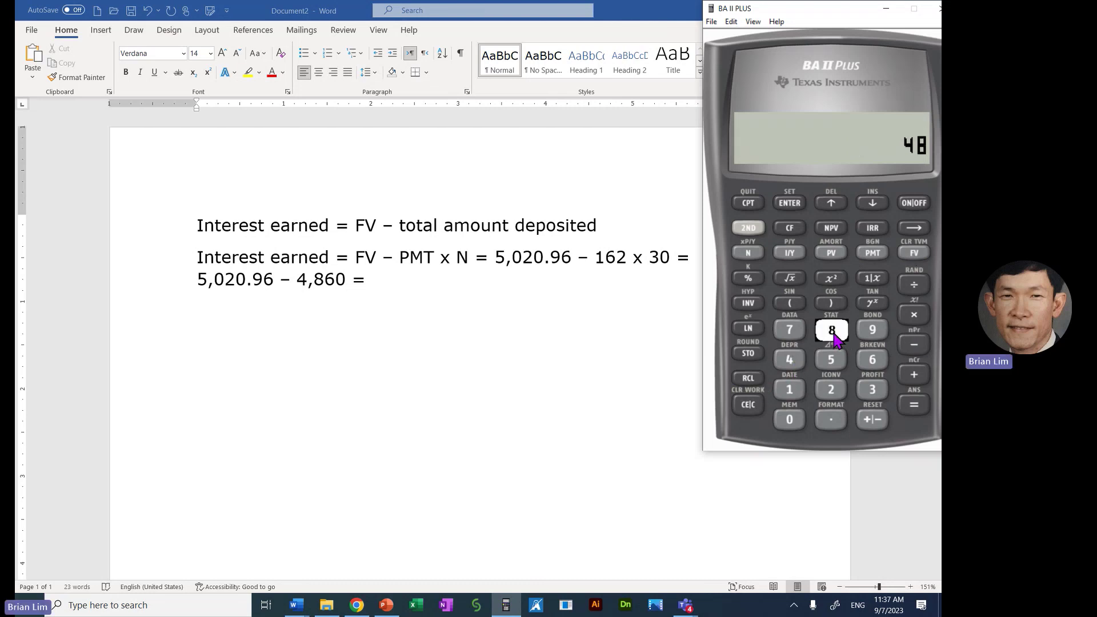
click(869, 363)
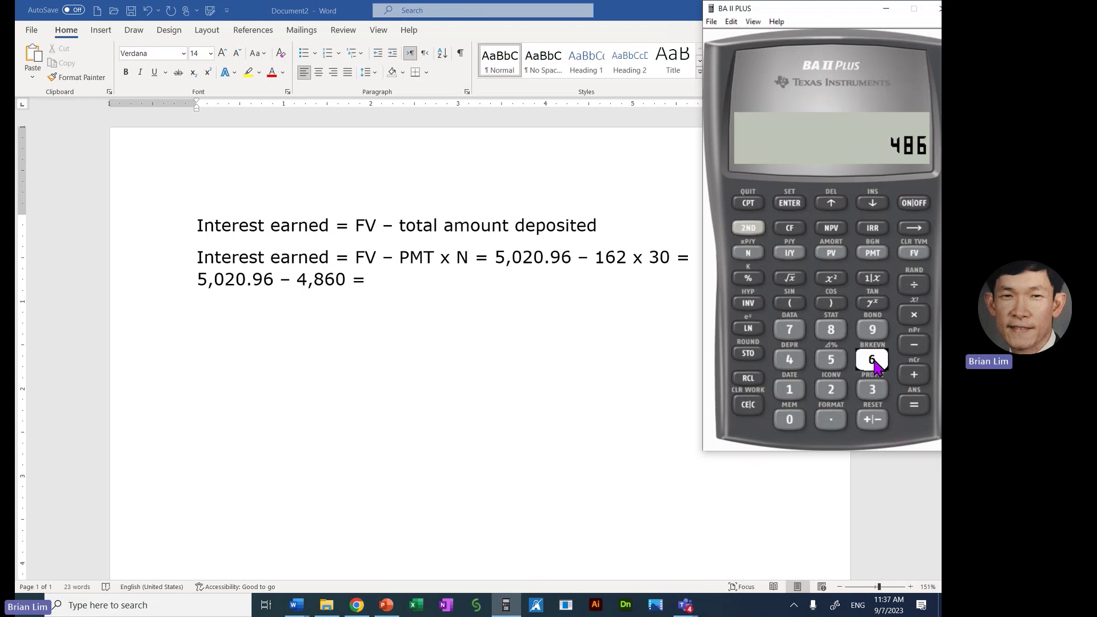
click(790, 418)
click(914, 406)
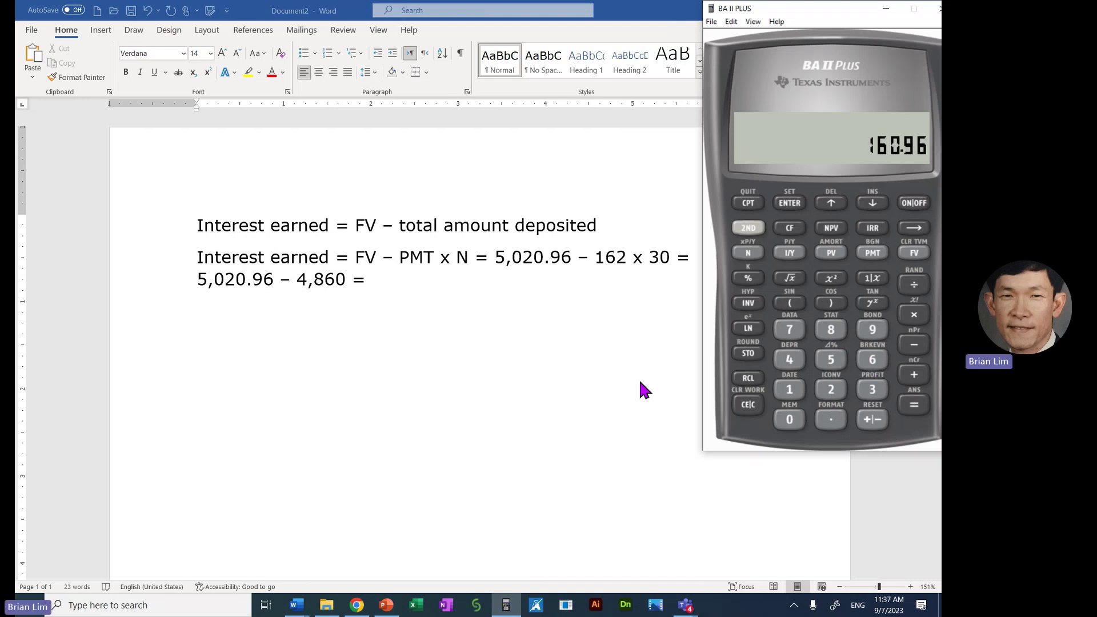
click(405, 284)
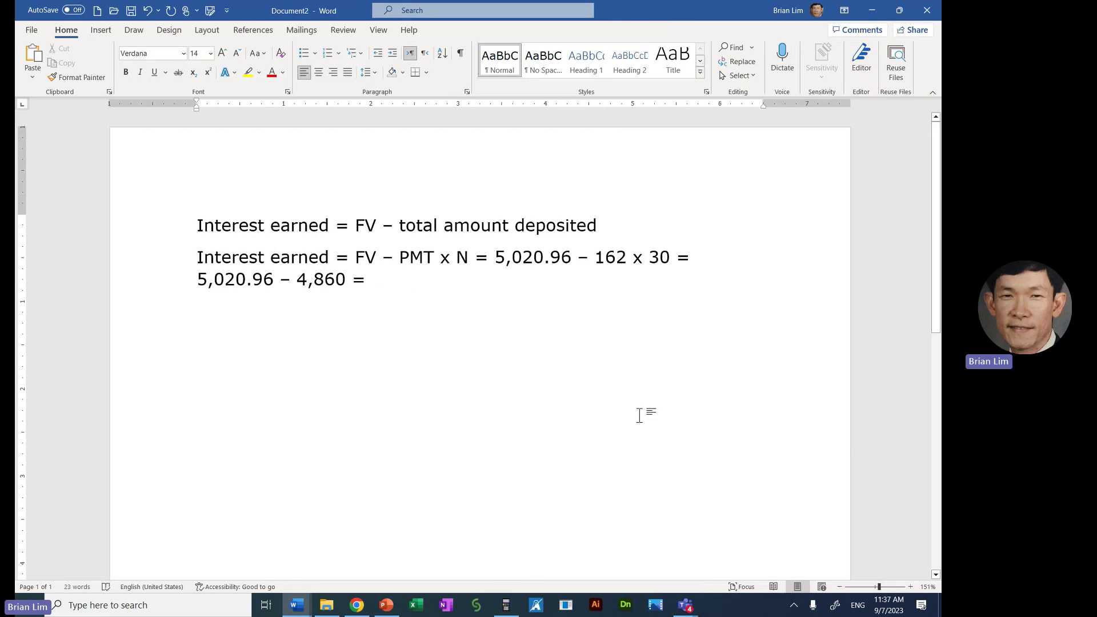
text(160.96)
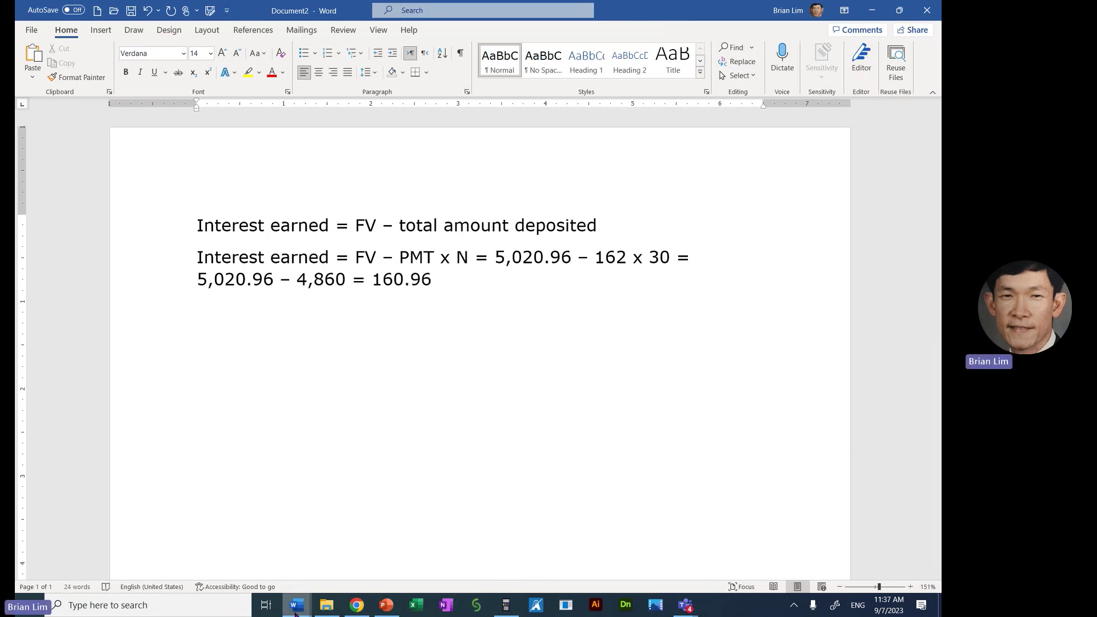
Step: Review the graded Interest Earned answer 160.96 on the quiz page and scroll up to the Question 4 header
click(358, 608)
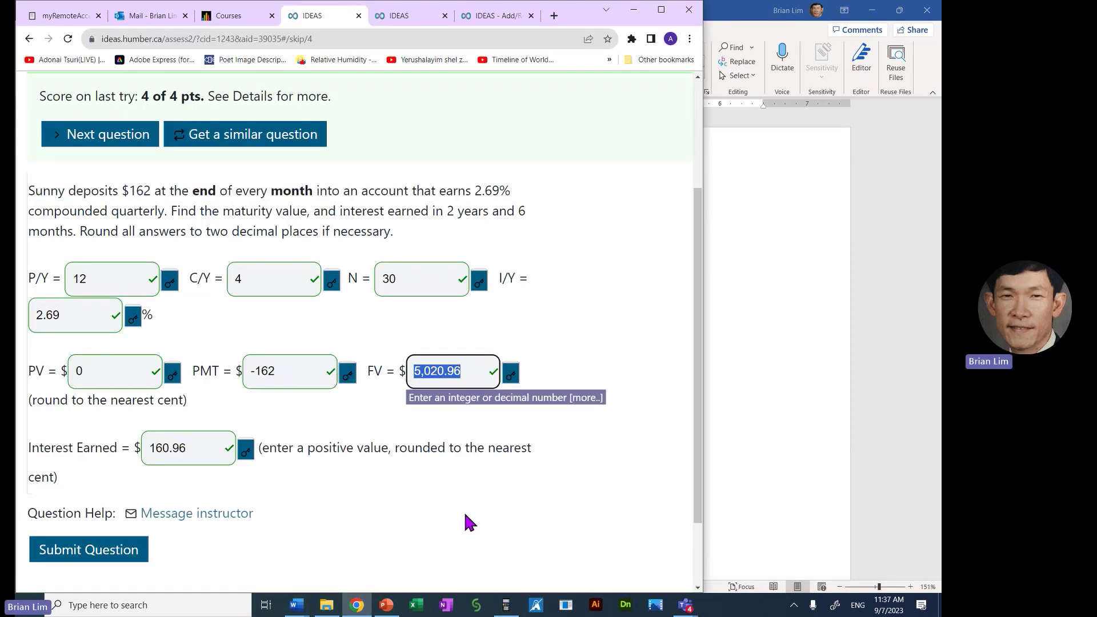
drag(227, 448, 105, 448)
click(438, 493)
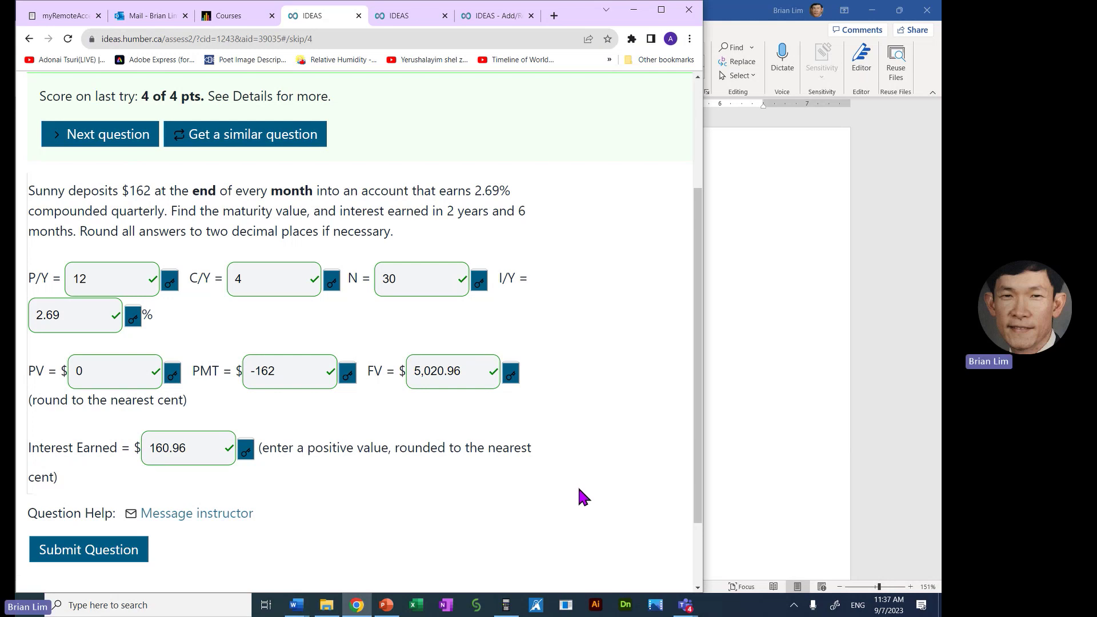
scroll(579, 496, up, 1)
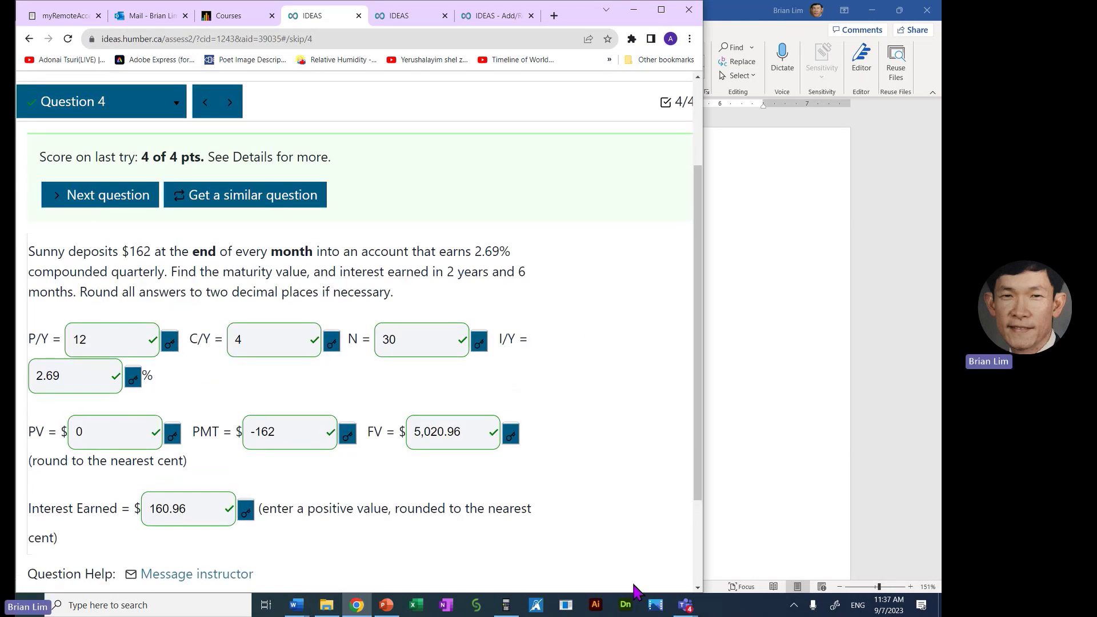
Step: Show the calculator's 160.96 beside the graded quiz, then begin stopping the Teams meeting recording
mouse_move(507, 610)
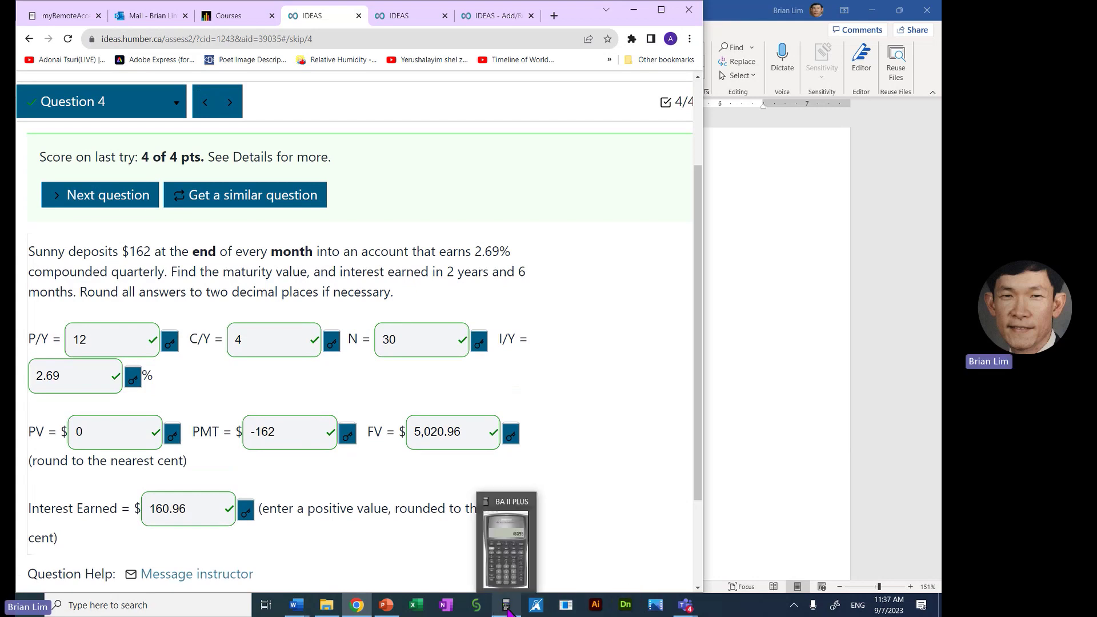
click(512, 580)
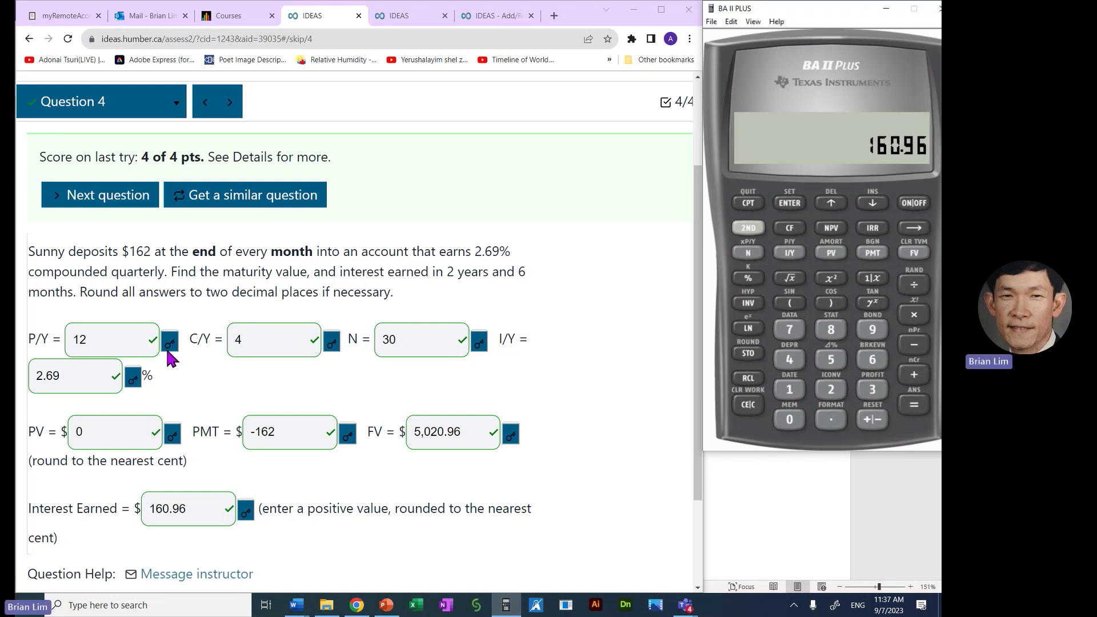
drag(115, 337, 43, 348)
click(260, 340)
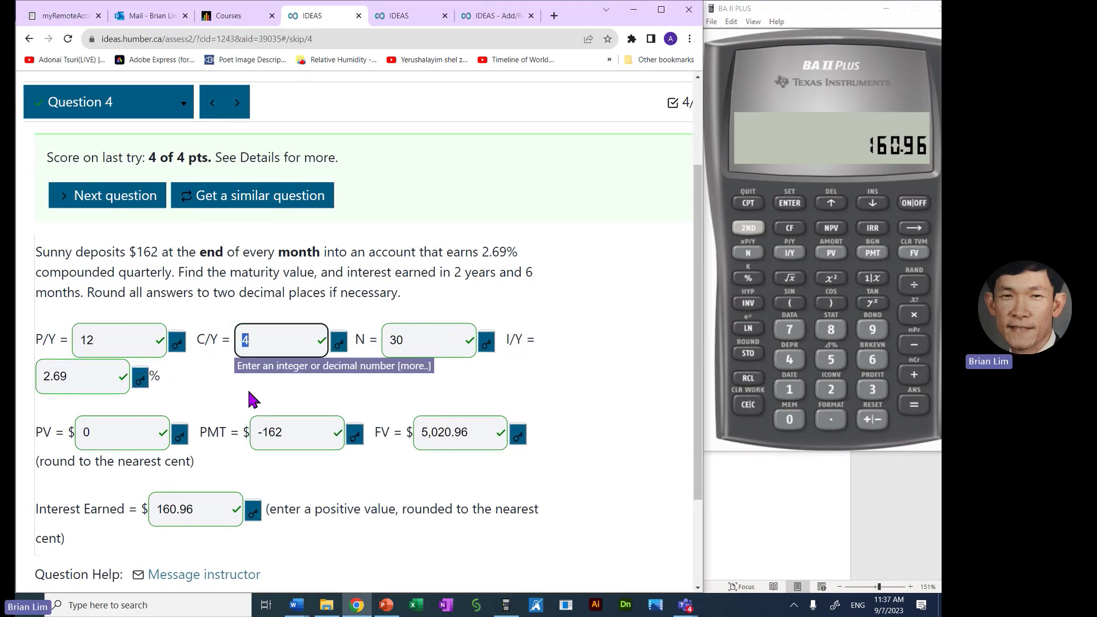
click(536, 492)
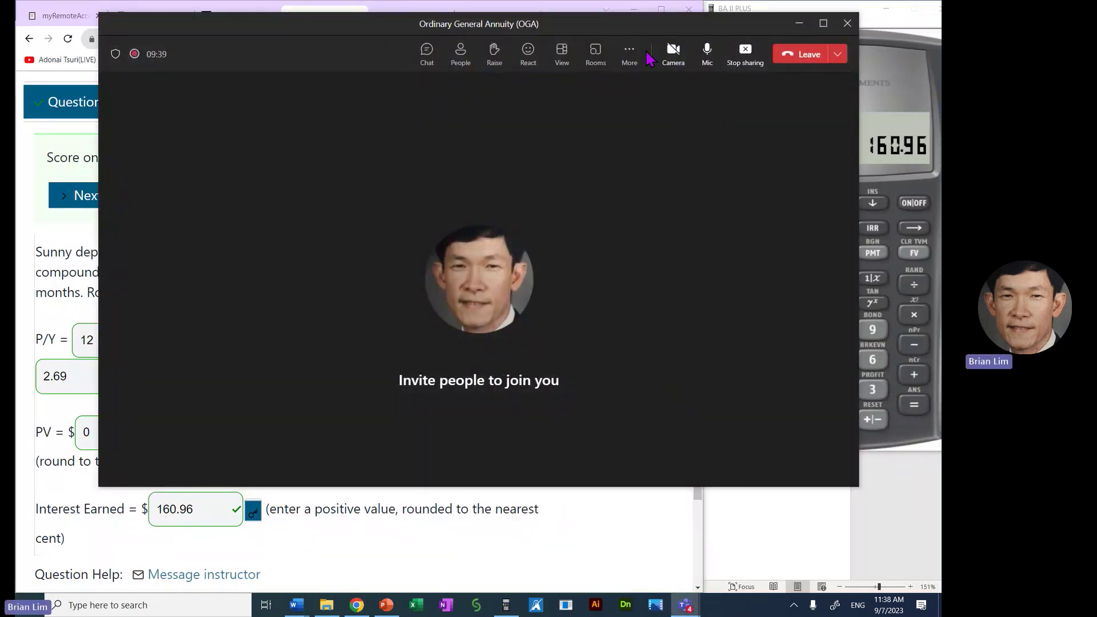
click(634, 59)
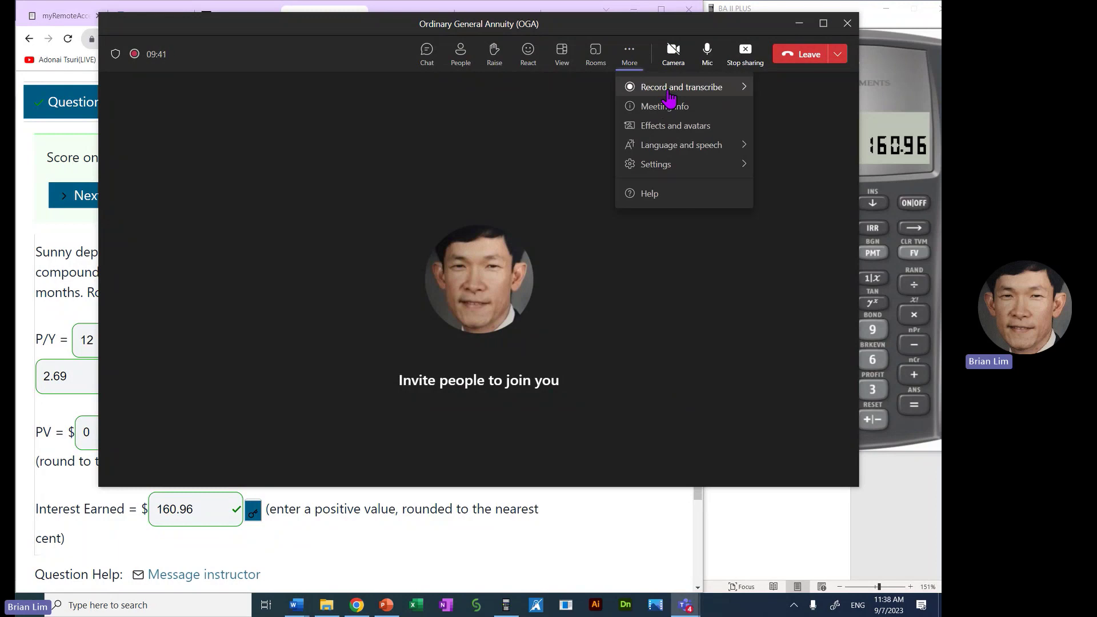
mouse_move(668, 98)
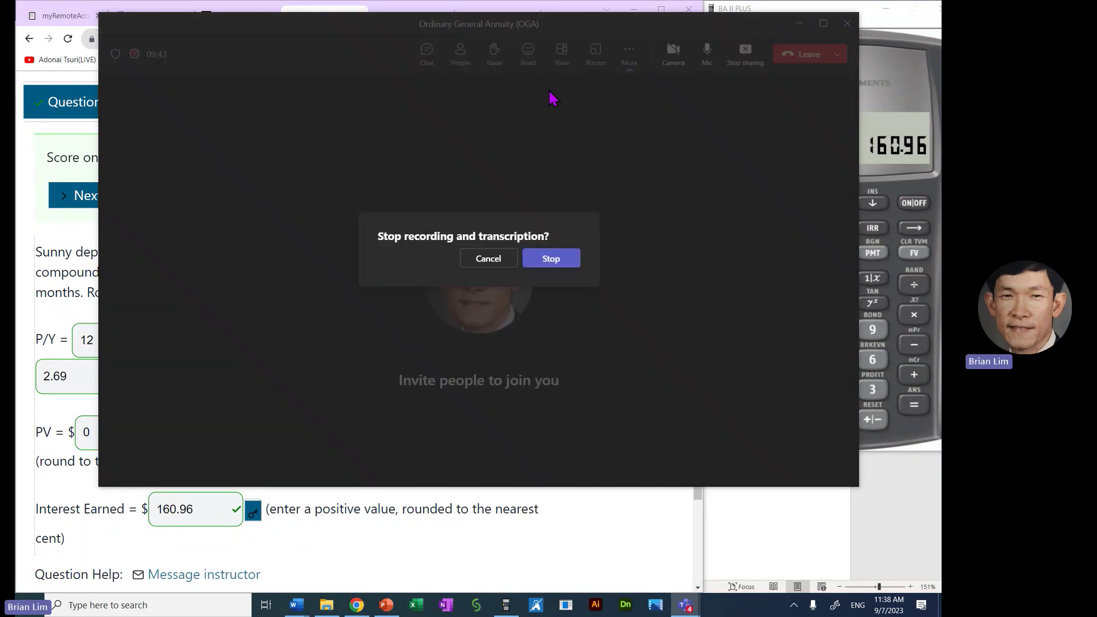